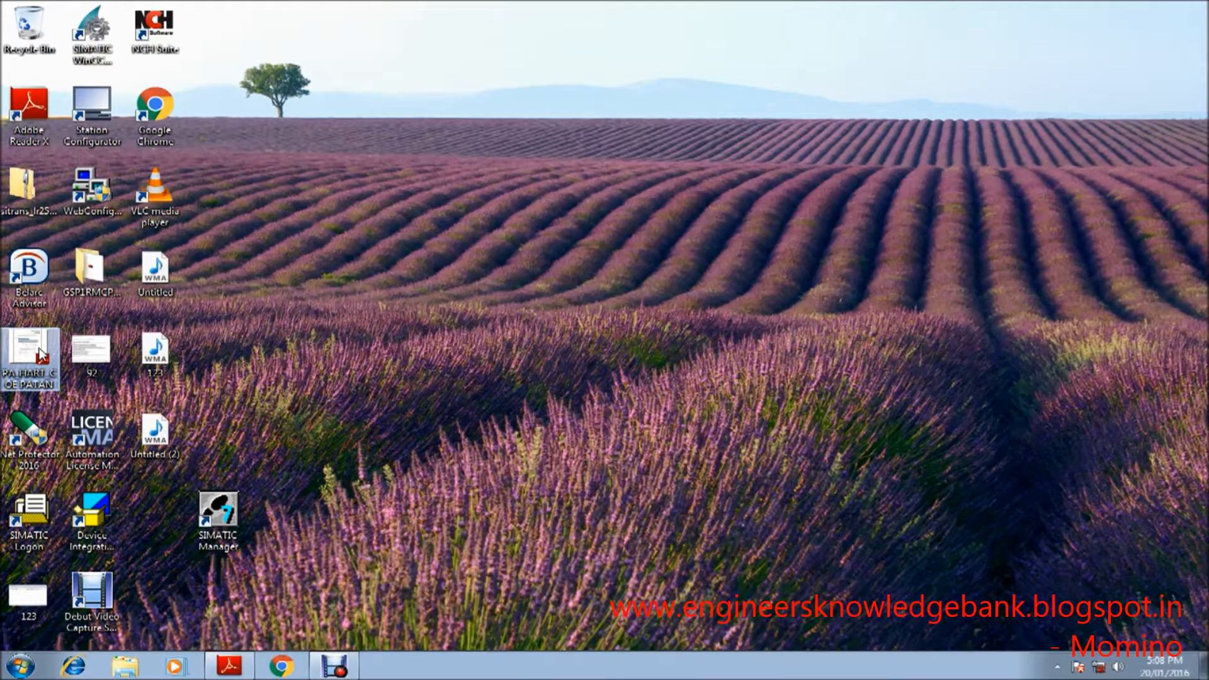
Step: Open the PA_HART_COE PATAN PDF and review the PA configuration requirements on page 6
double_click(41, 355)
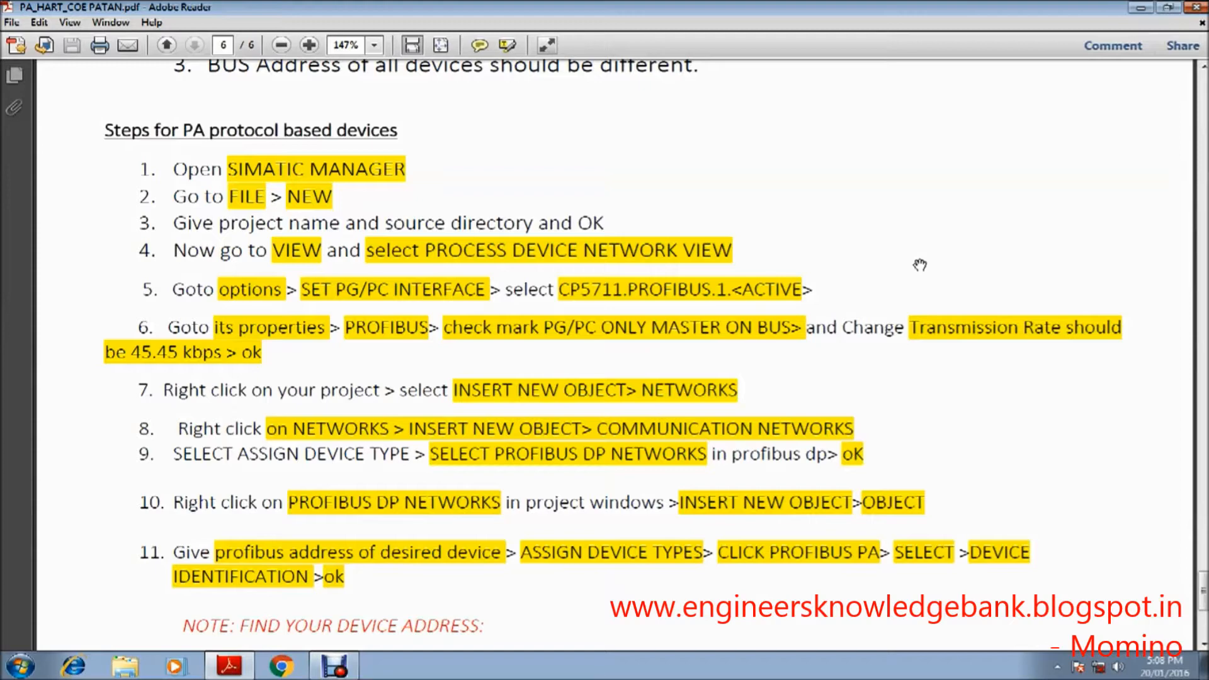
scroll(913, 197, "up", 4)
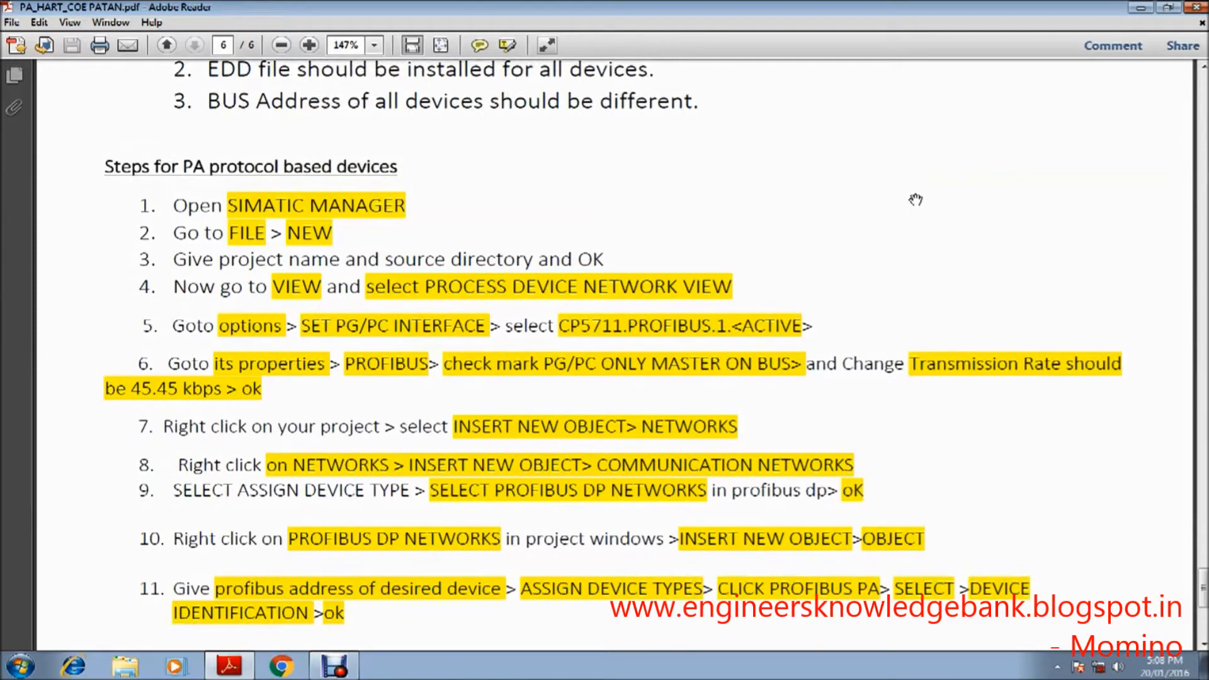
scroll(915, 198, "up", 4)
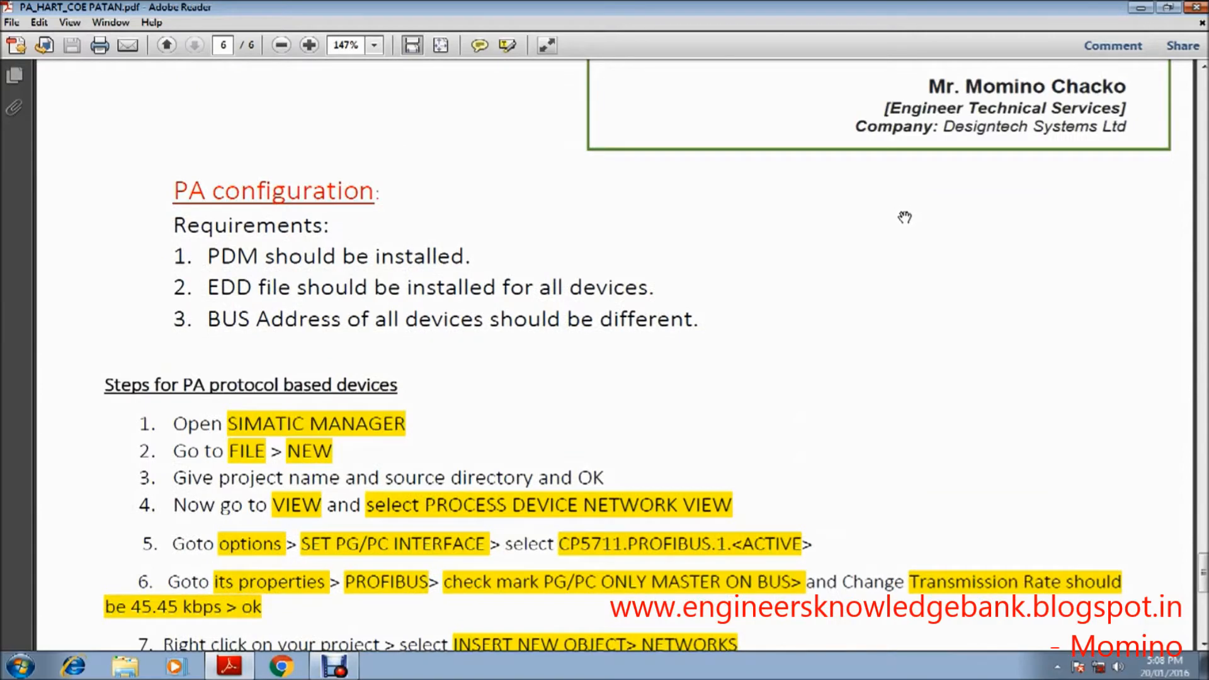
scroll(907, 214, "up", 2)
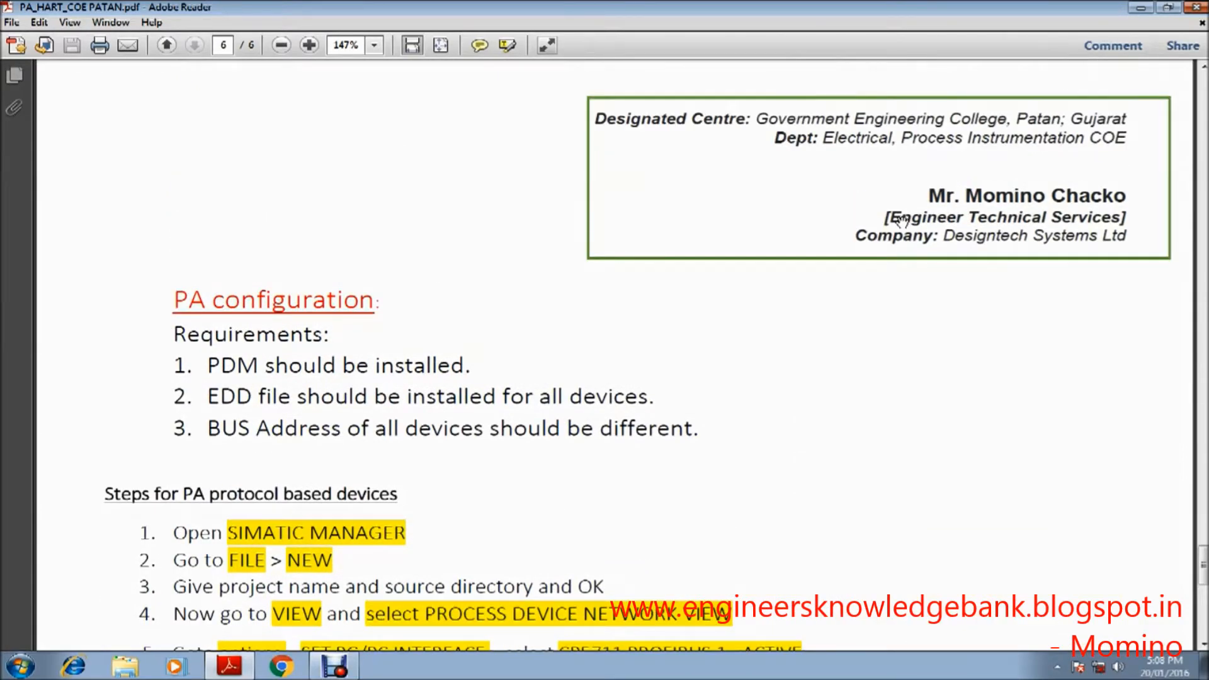
scroll(902, 221, "down", 5)
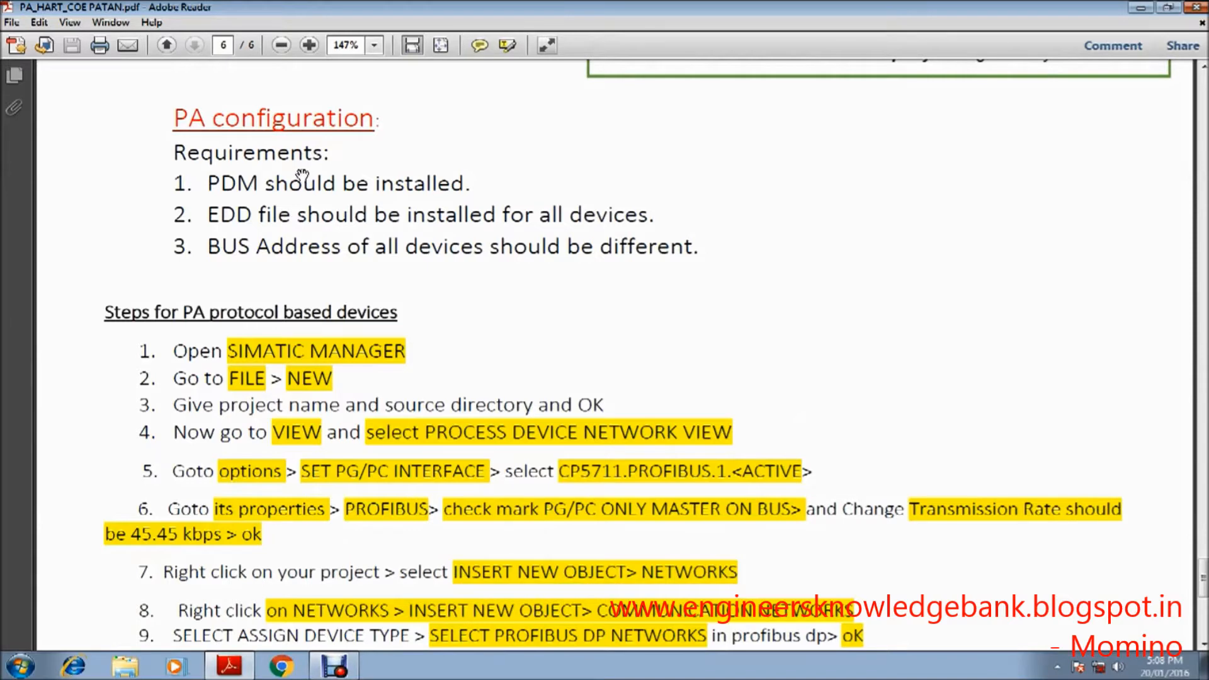
left_click(1139, 9)
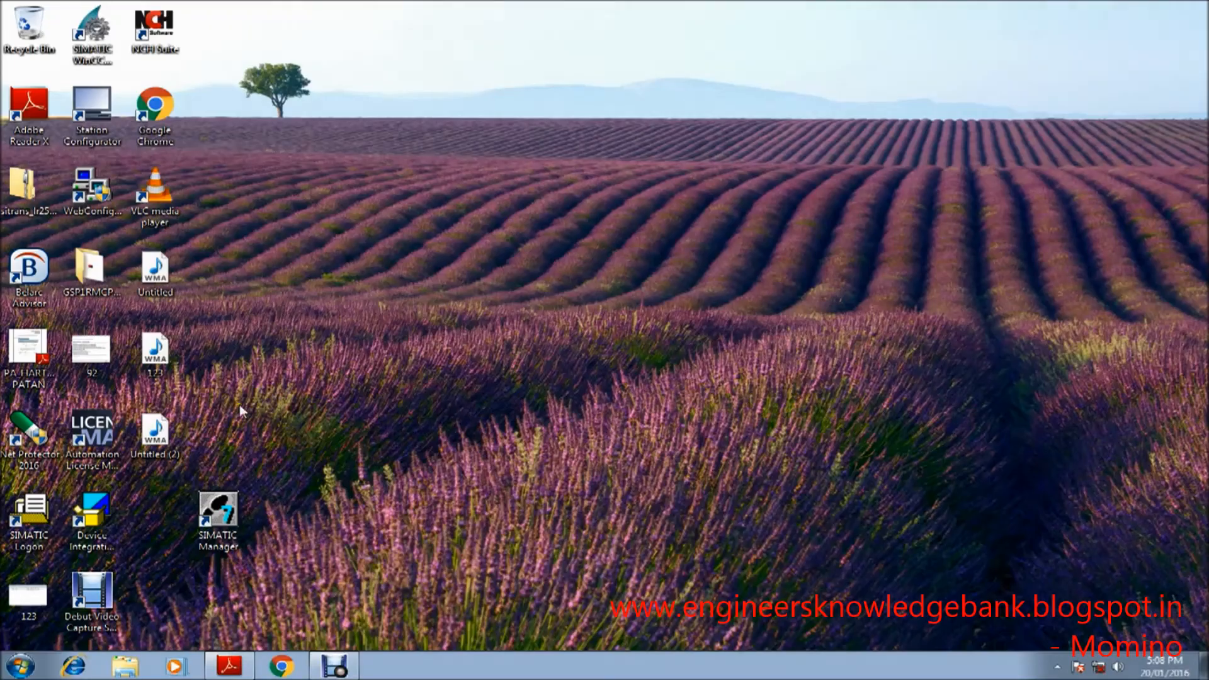
left_click(105, 440)
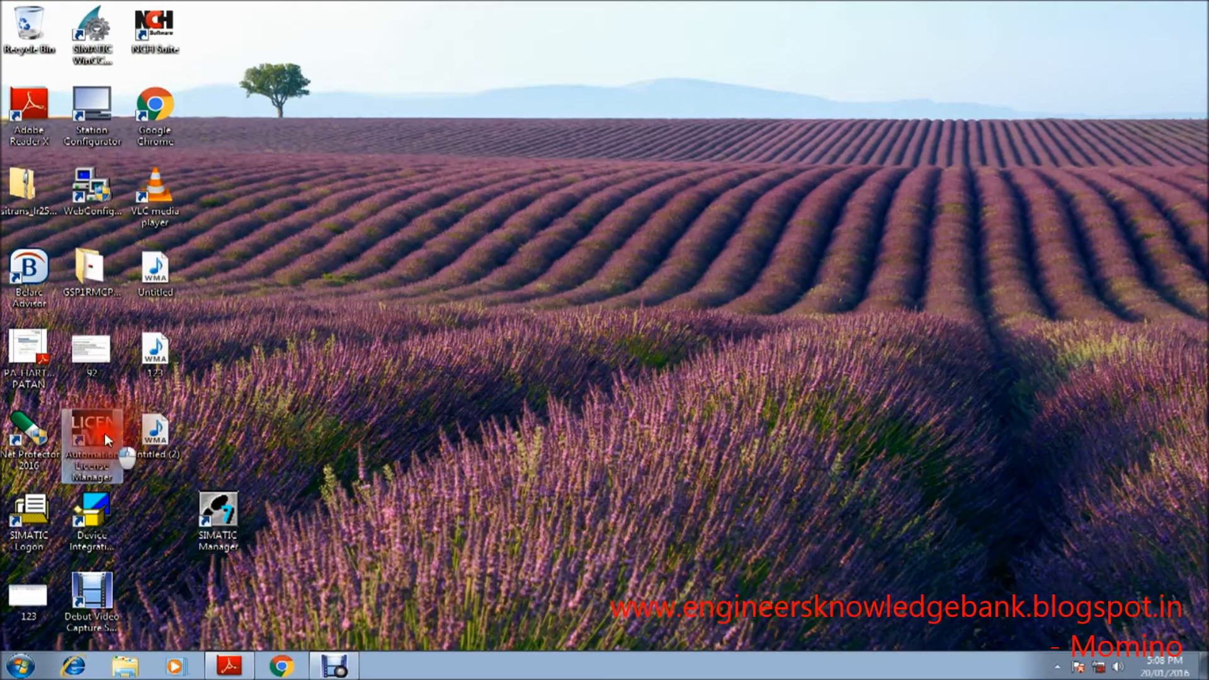
left_click(228, 524)
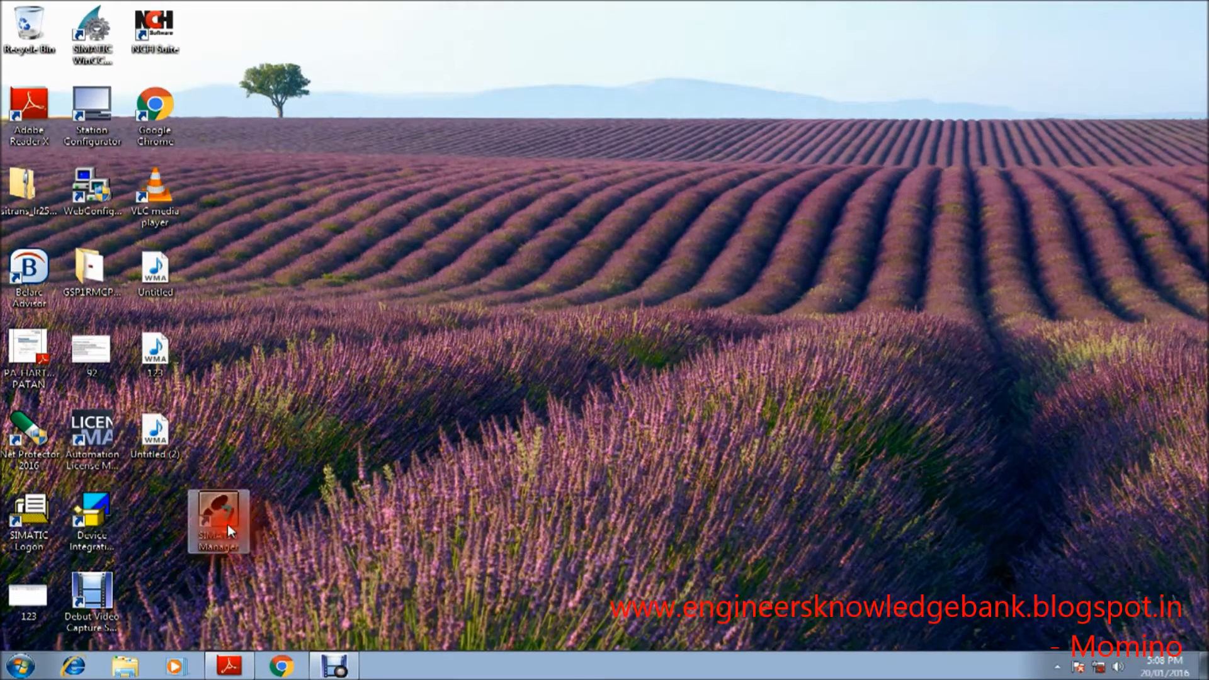
left_click(110, 511)
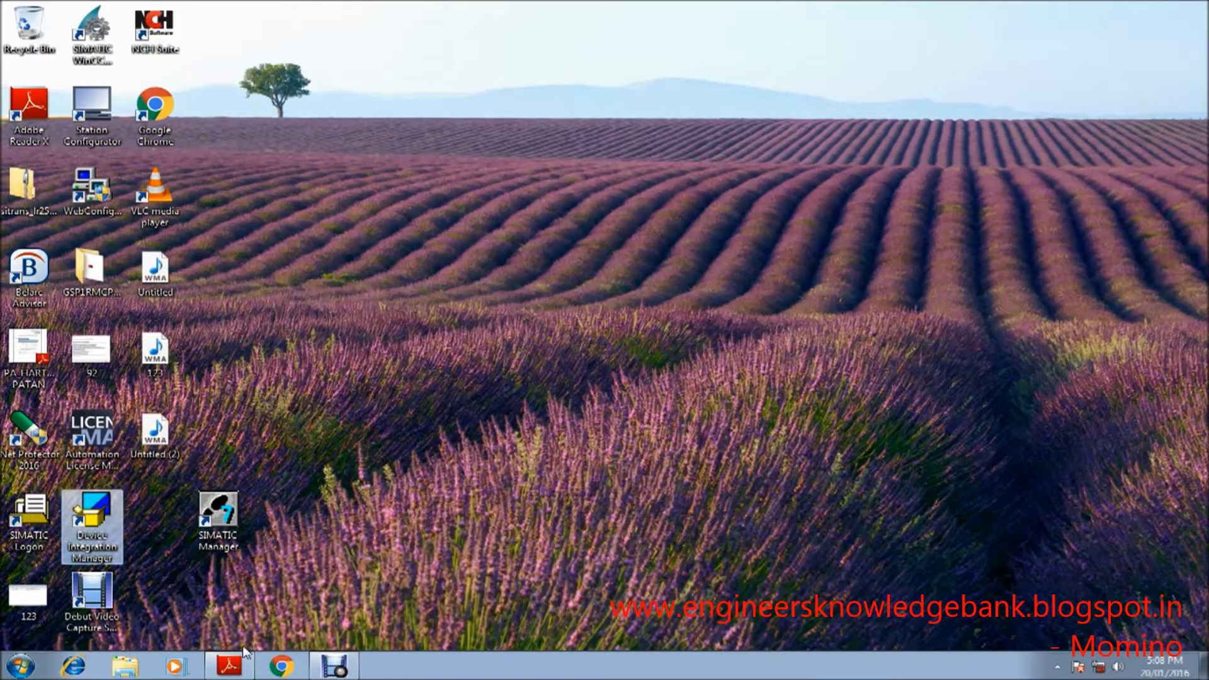
Step: Close the crashed MODVIE~1.EXE program and decline debugging it, with the PDF window minimized
left_click(228, 666)
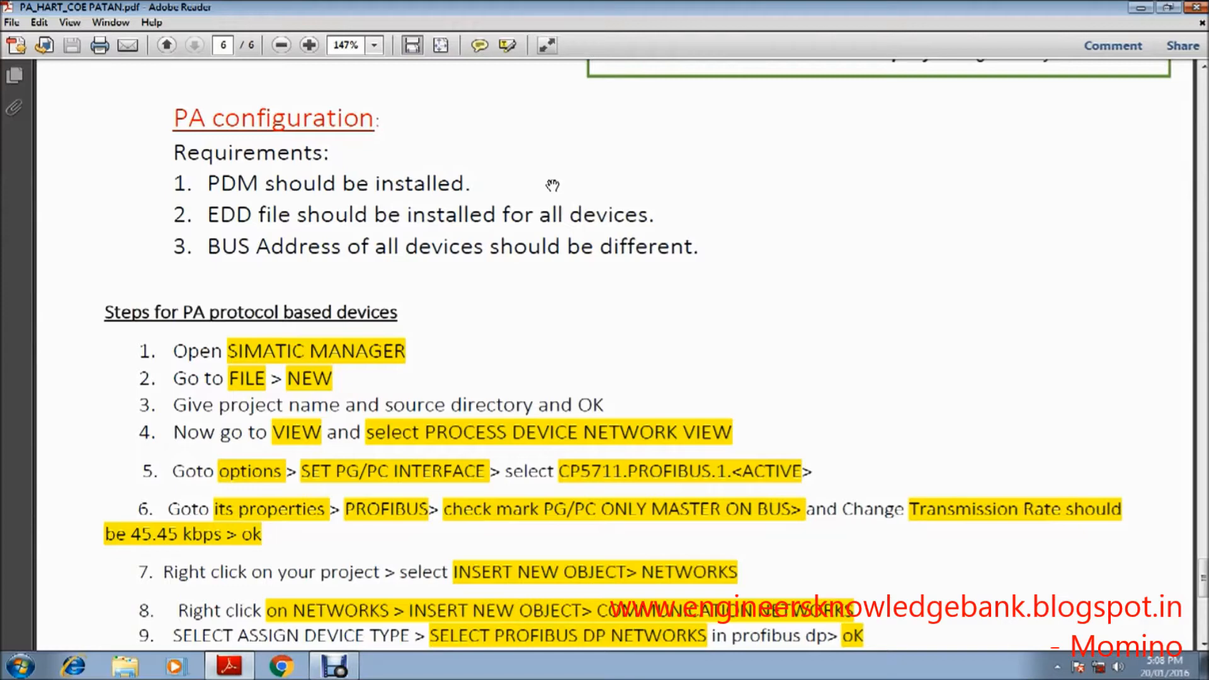
left_click(1147, 9)
left_click(661, 327)
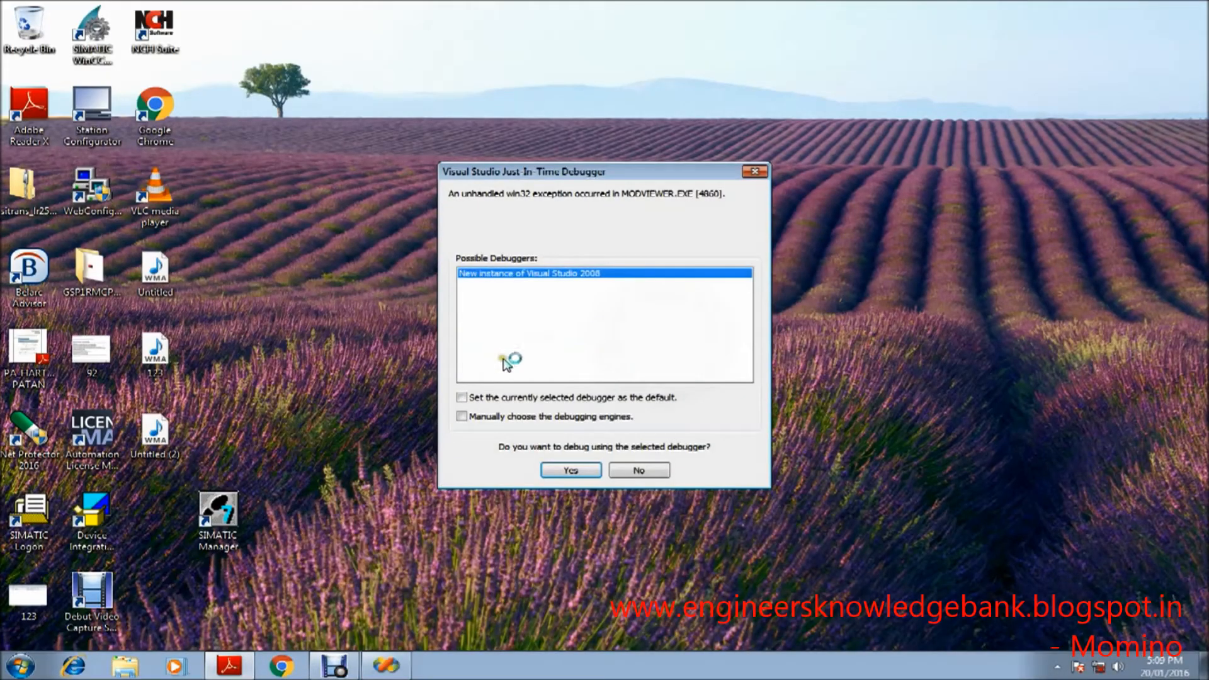
left_click(622, 466)
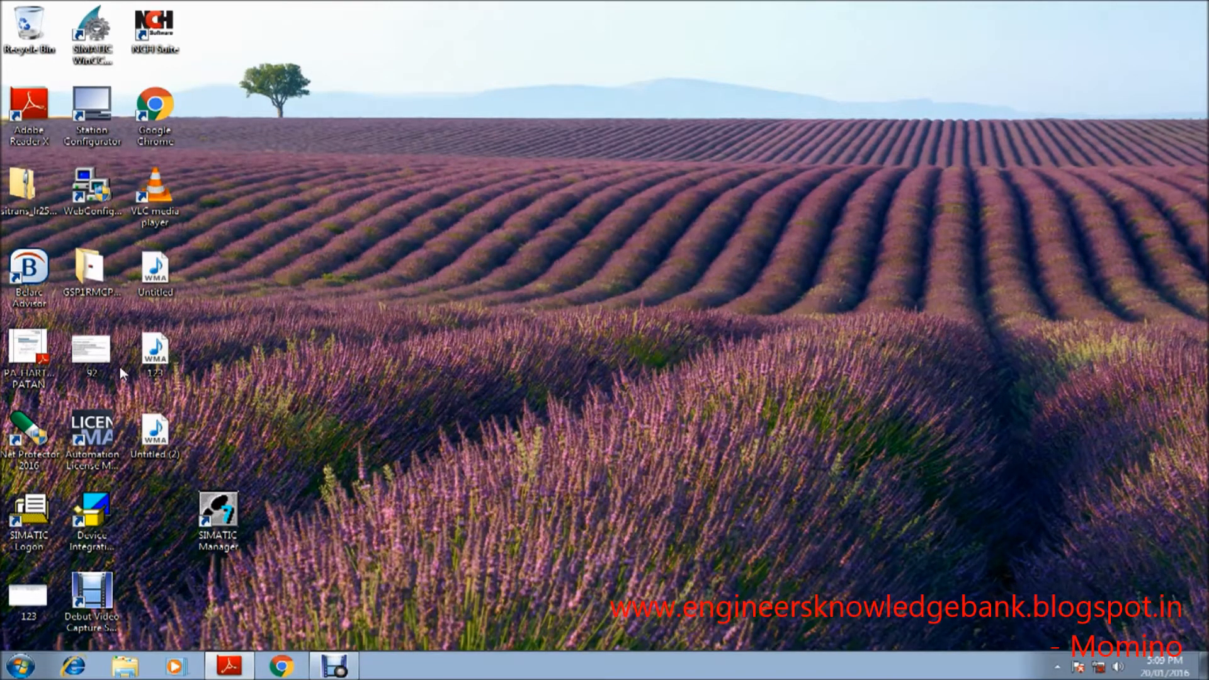
left_click(116, 440)
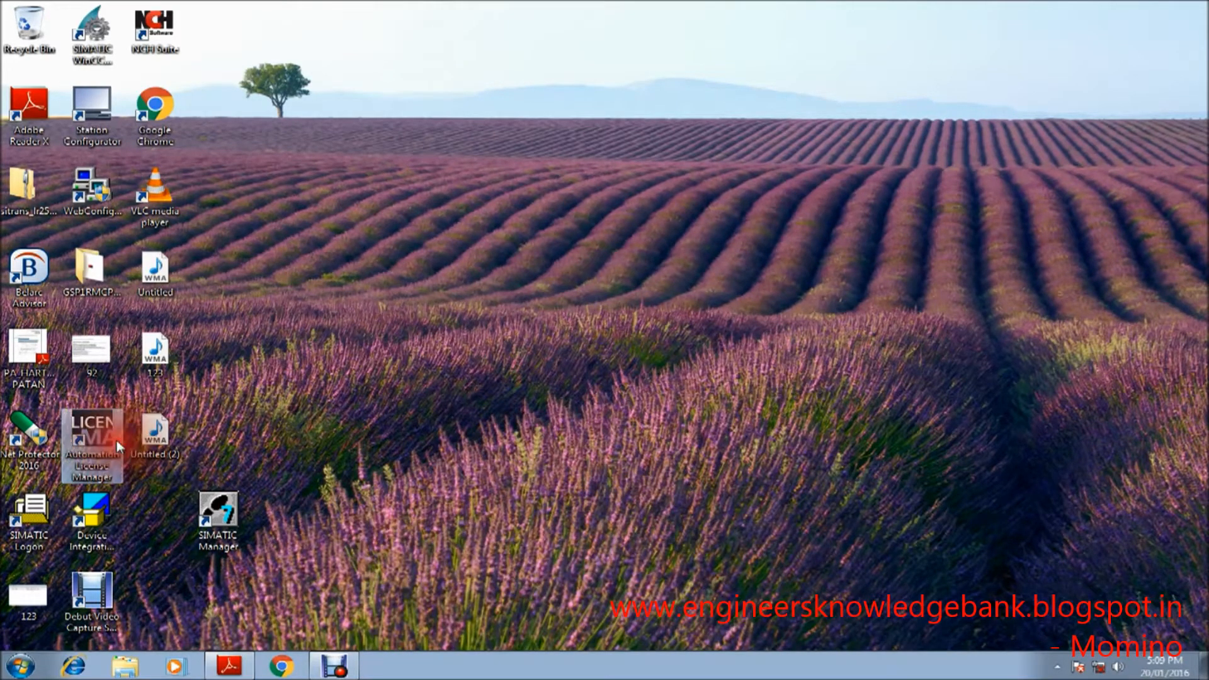
left_click(111, 507)
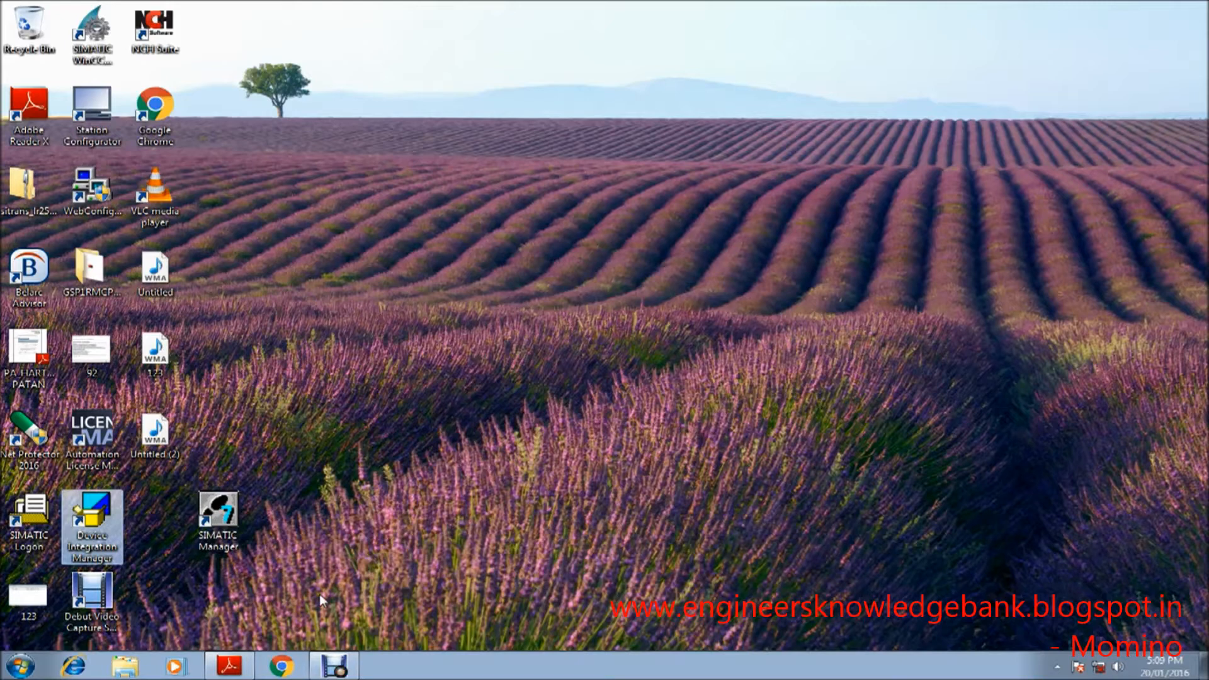
Step: Read the numbered steps for PA protocol based devices in the PDF and minimize it
left_click(230, 664)
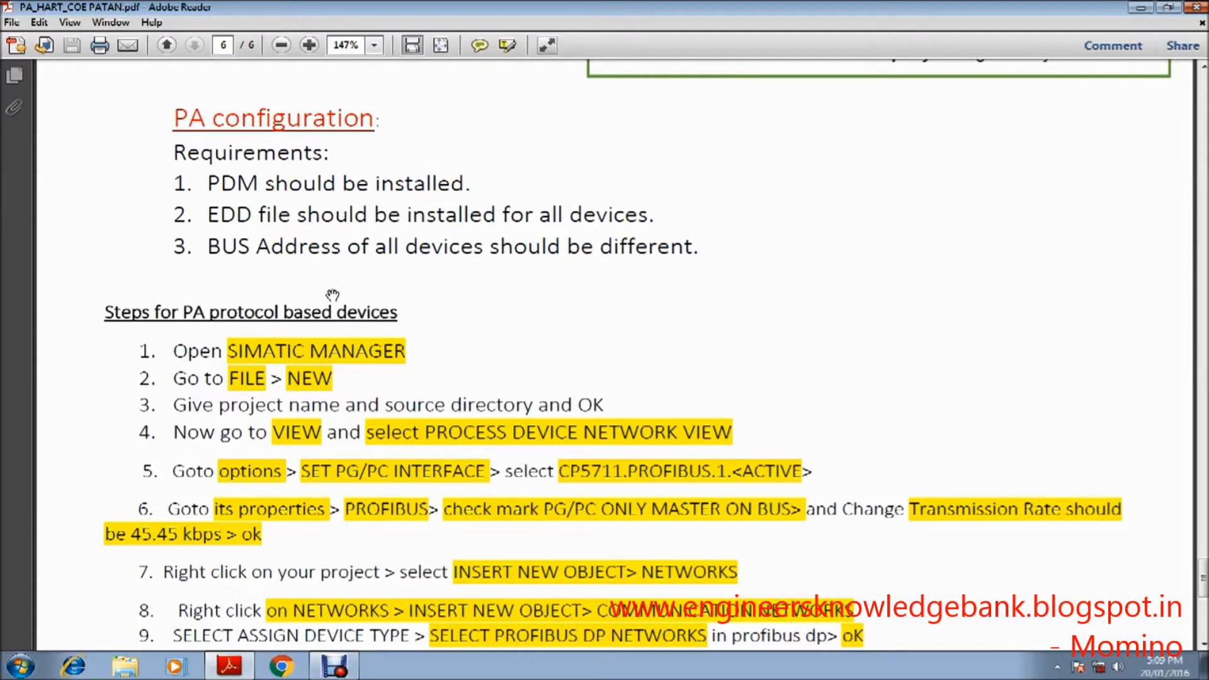
scroll(317, 288, "down", 4)
scroll(316, 288, "down", 1)
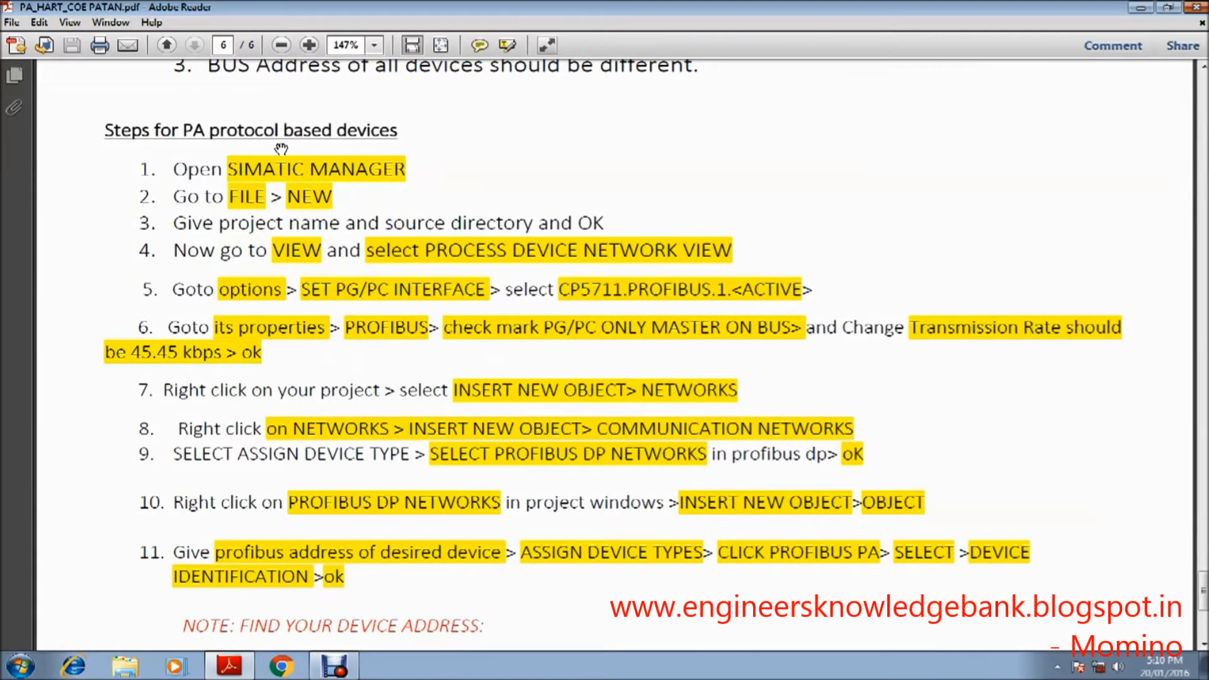
left_click(1140, 8)
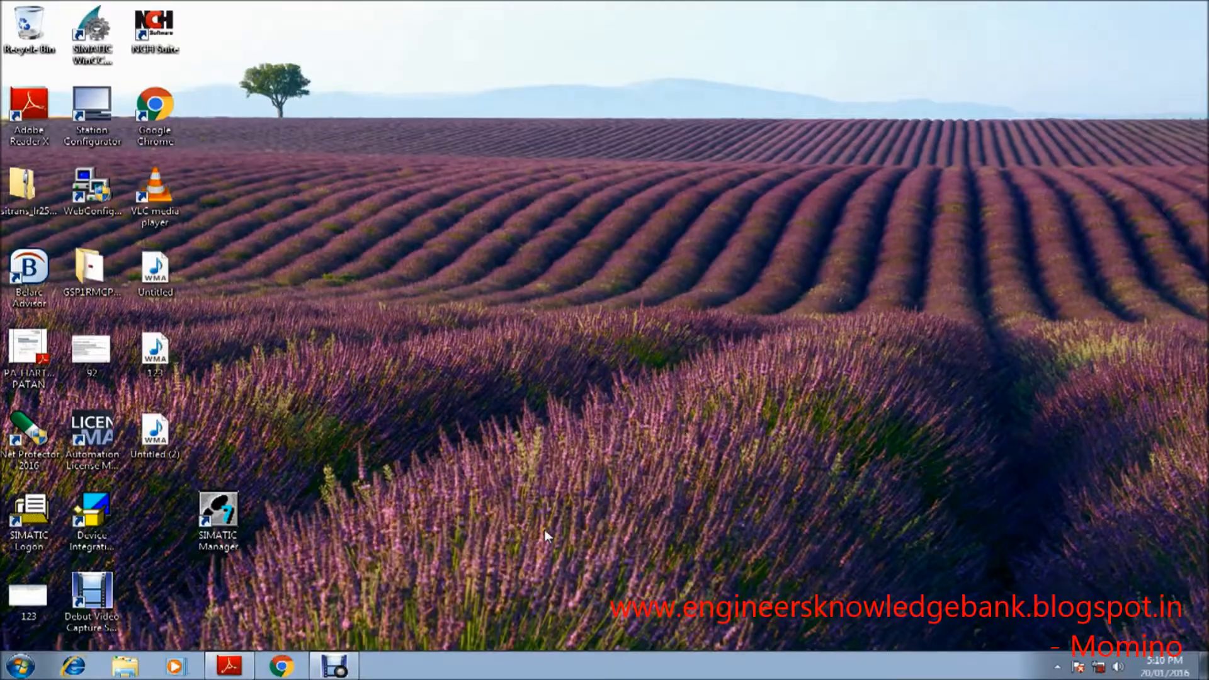
Step: Open SIMATIC Manager in a maximized window and create a new project named PA comm in the default storage location
double_click(242, 508)
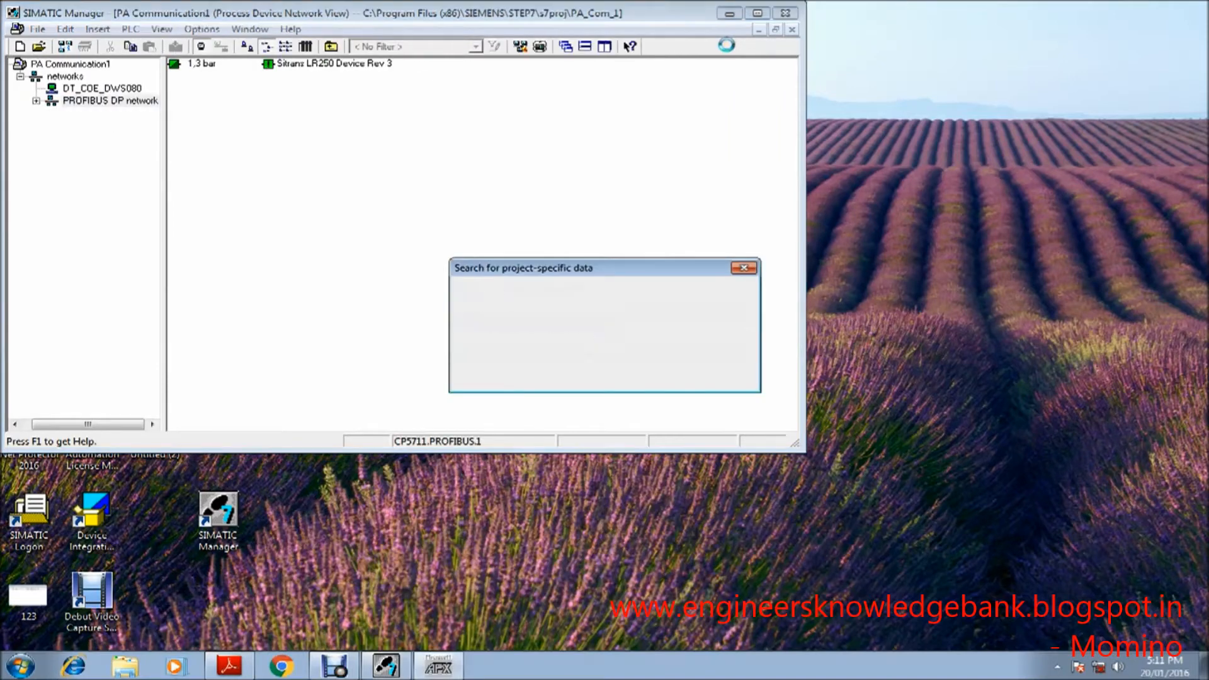
left_click(758, 14)
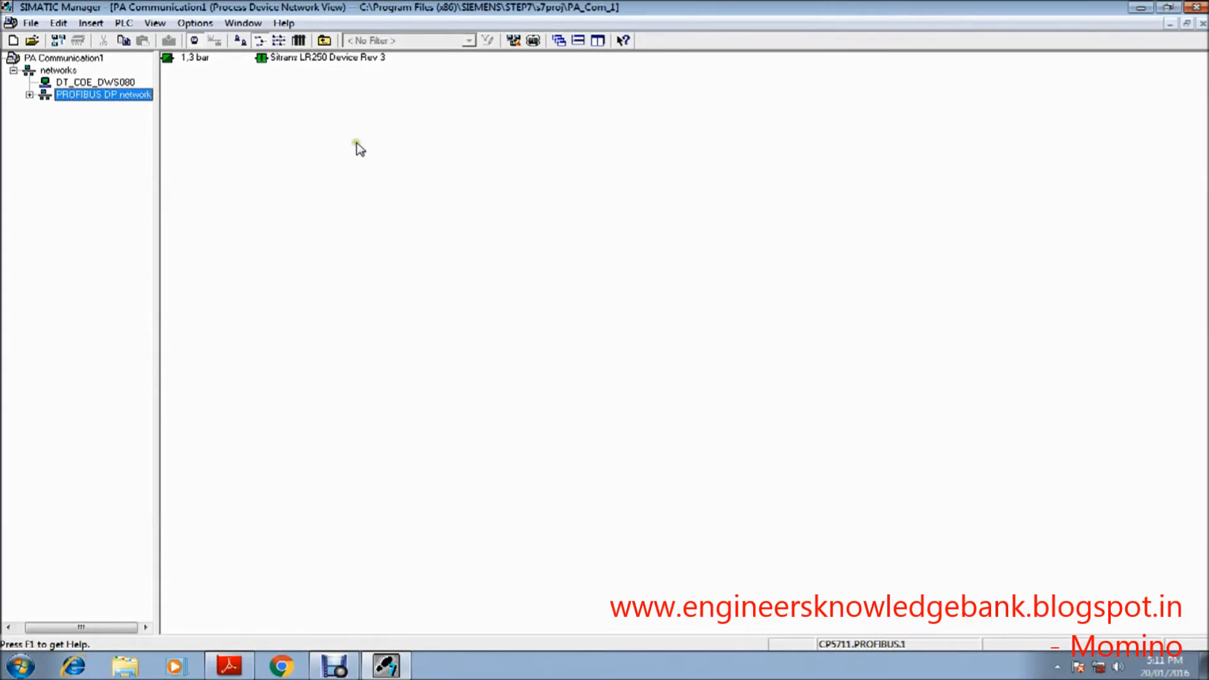
left_click(30, 23)
left_click(36, 41)
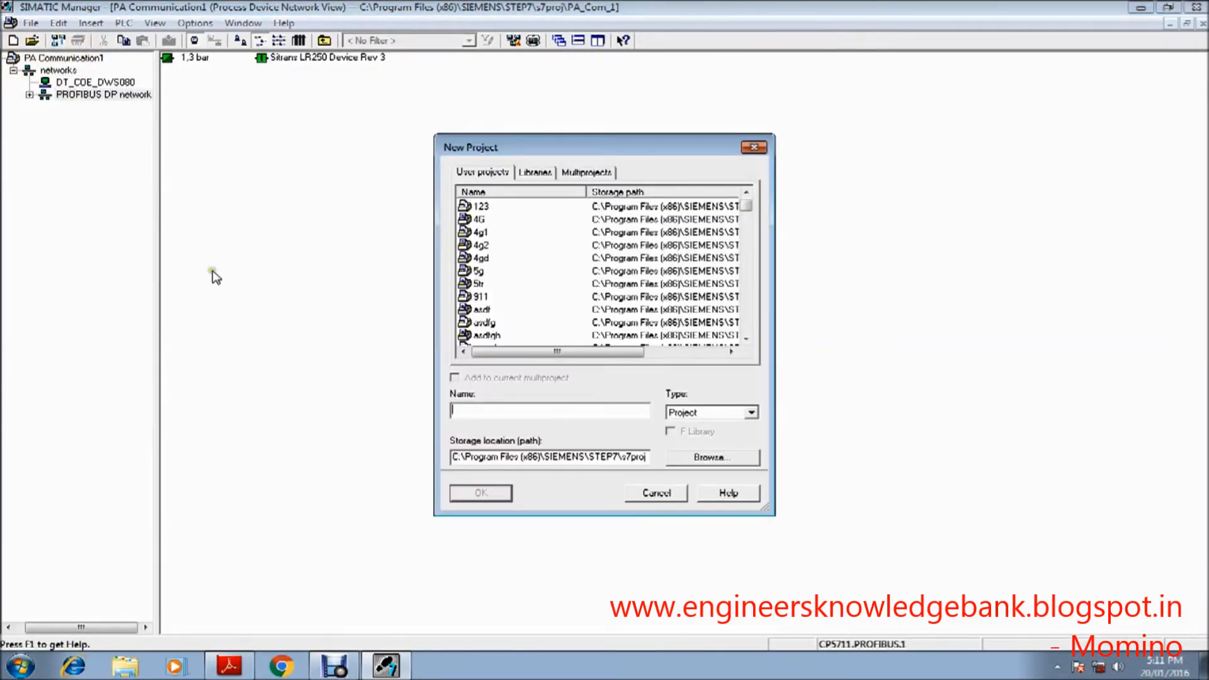
type("PA comm")
left_click(463, 494)
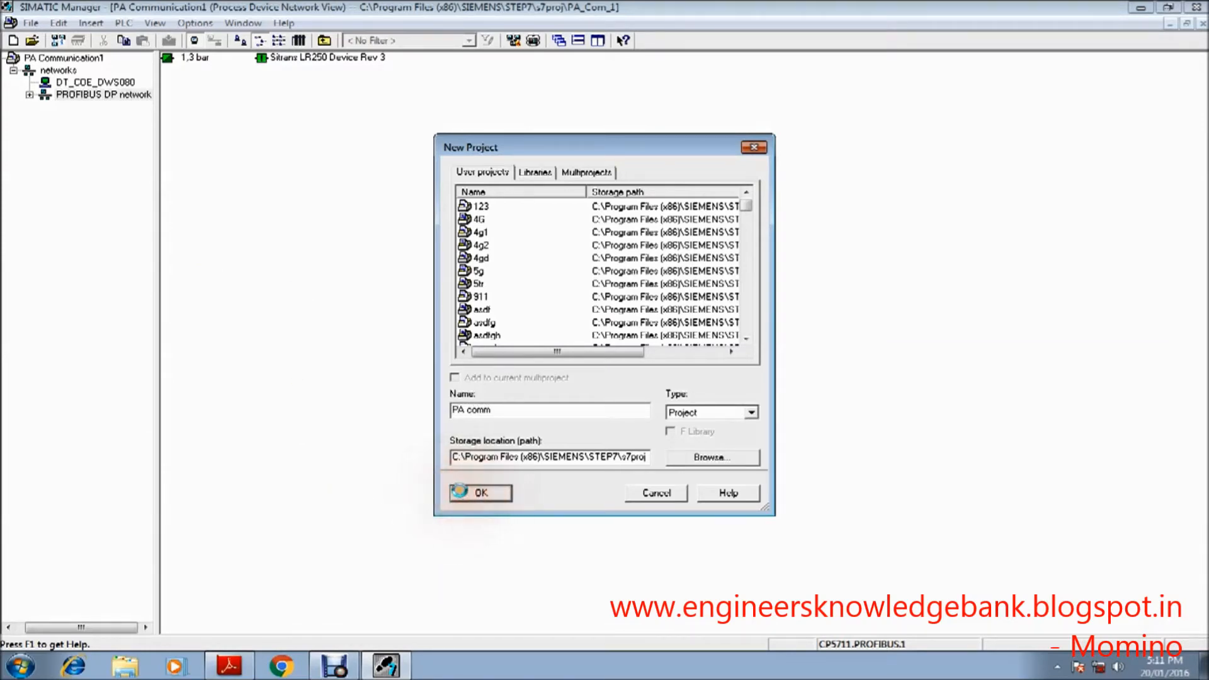
left_click(353, 277)
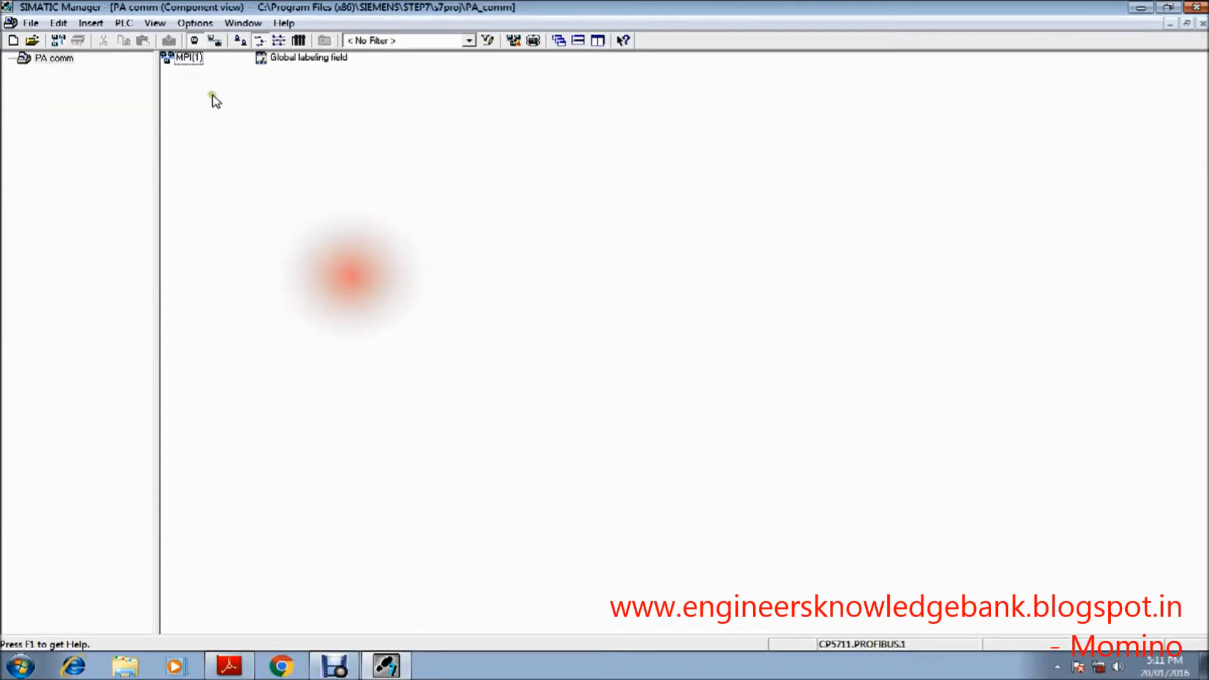
Step: Switch the PA comm project to the Process Device Network View
left_click(156, 23)
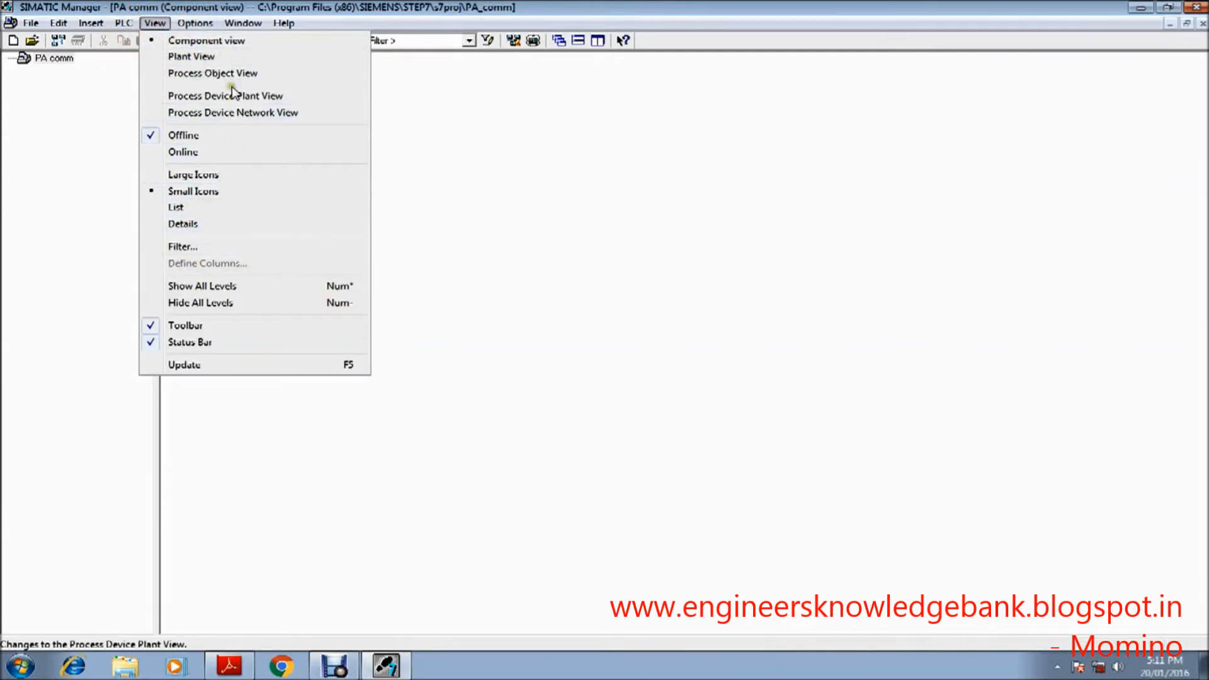
left_click(223, 116)
left_click(224, 117)
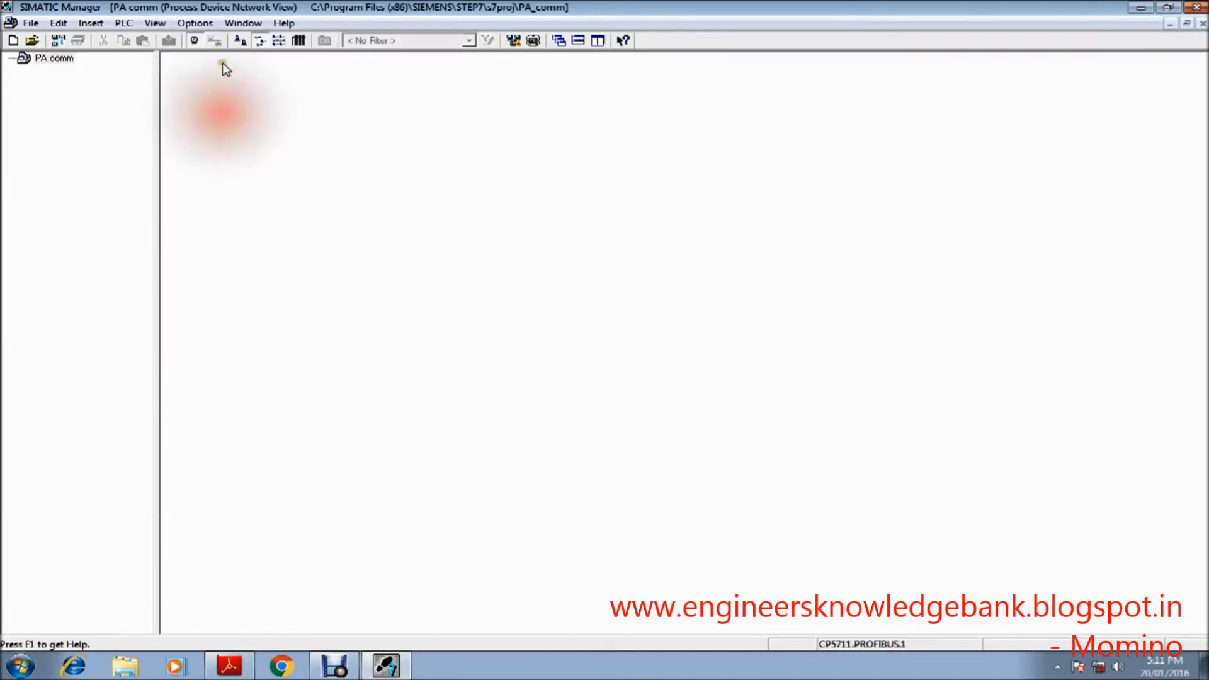
Step: Assign CP5711.PROFIBUS.1 as the PG/PC interface and accept its PROFIBUS station and network properties
left_click(208, 28)
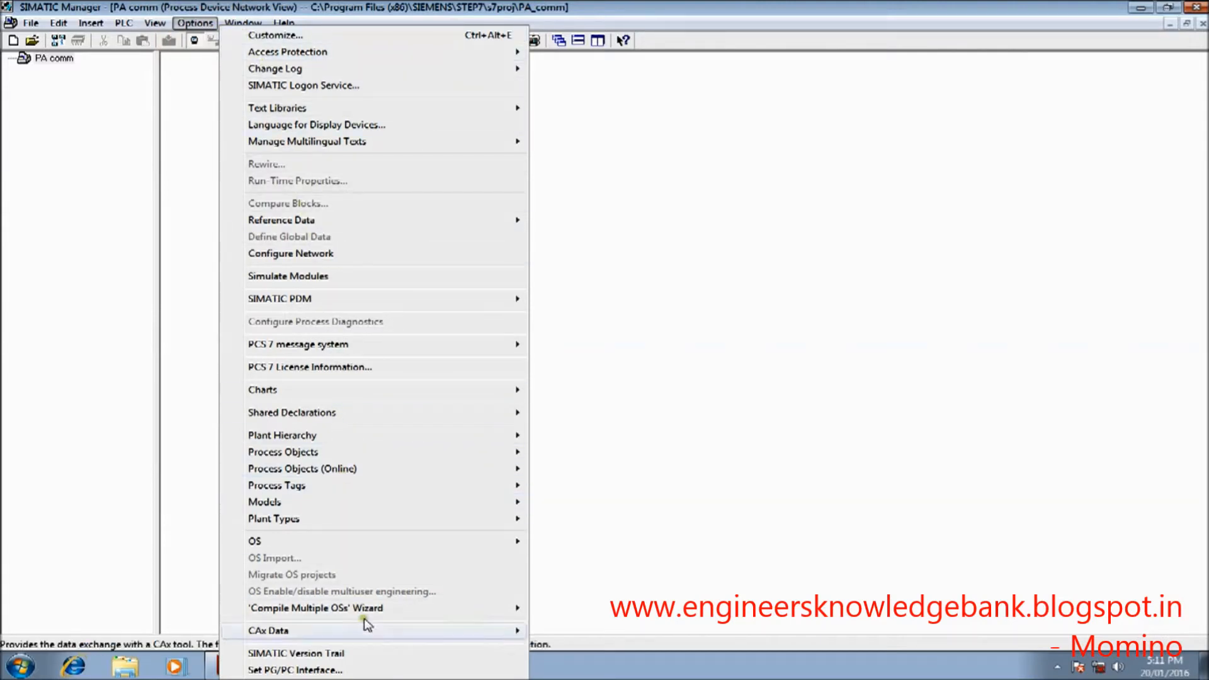
left_click(373, 672)
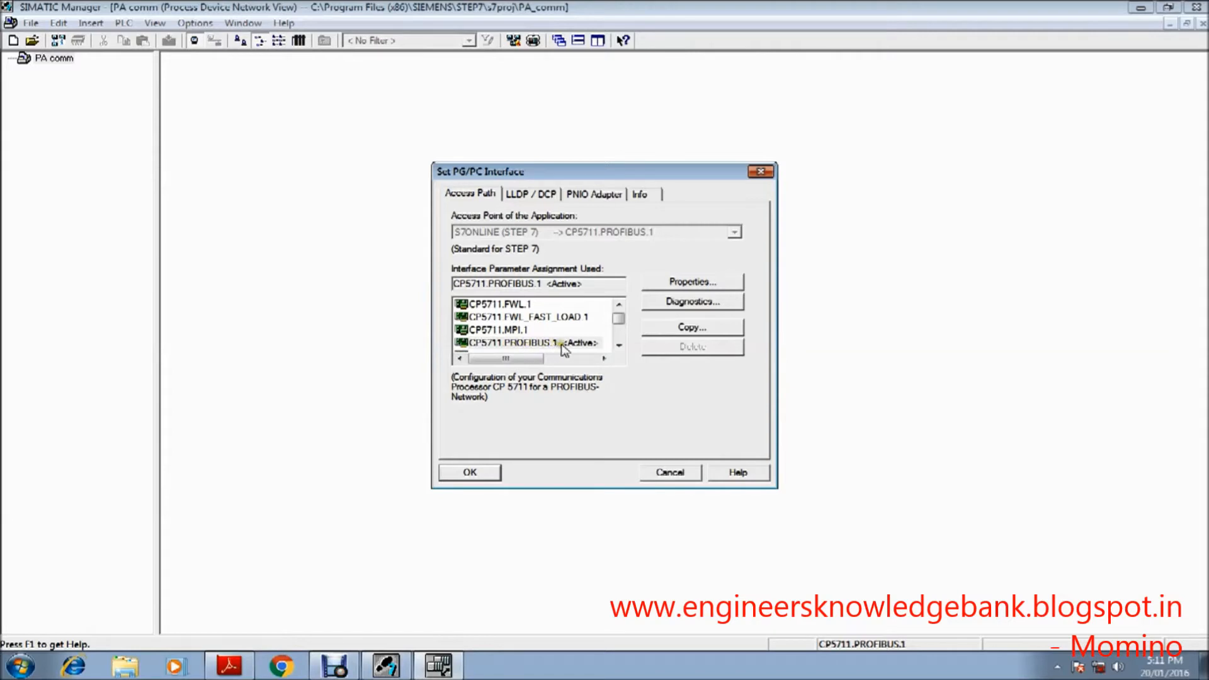
left_click(530, 343)
left_click(673, 283)
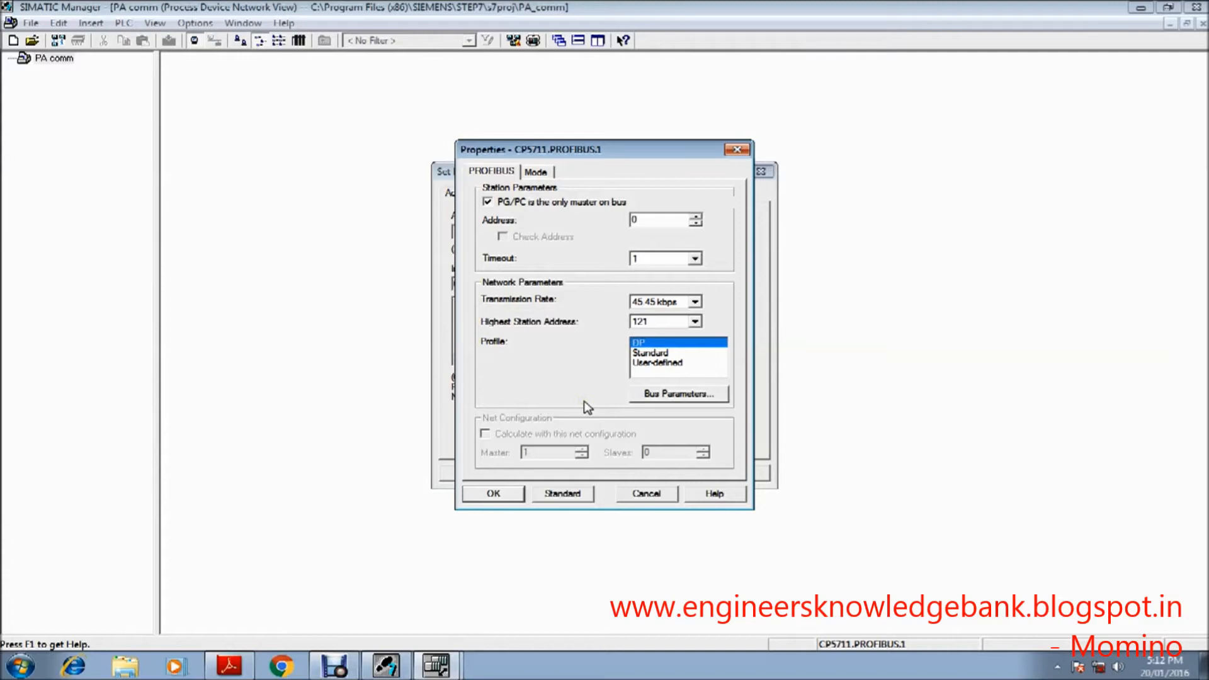
left_click(508, 495)
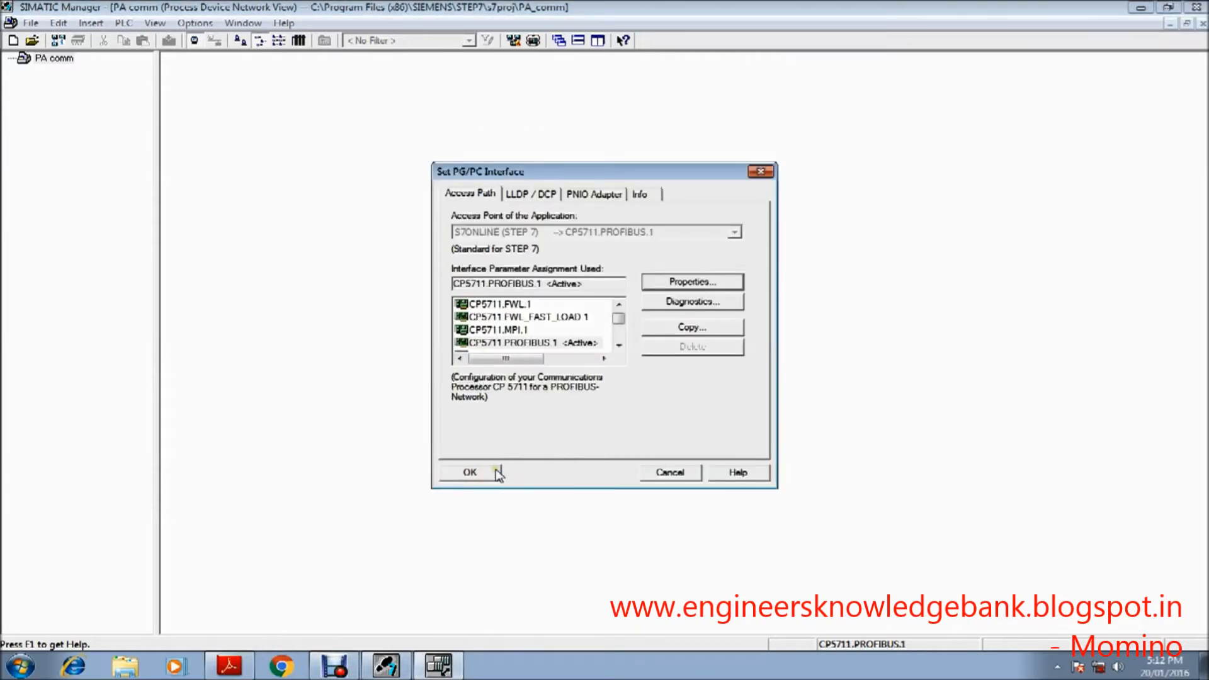
left_click(459, 475)
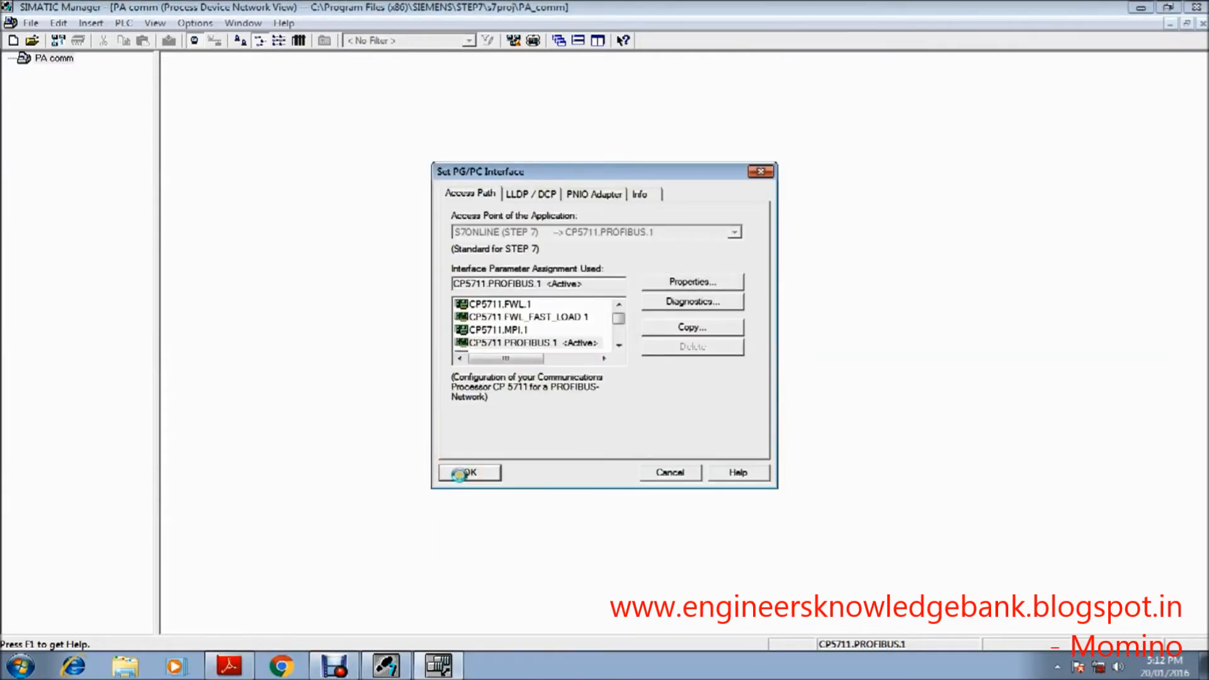
Step: Check the PDF instructions and insert a new Networks object under the PA comm project
left_click(228, 666)
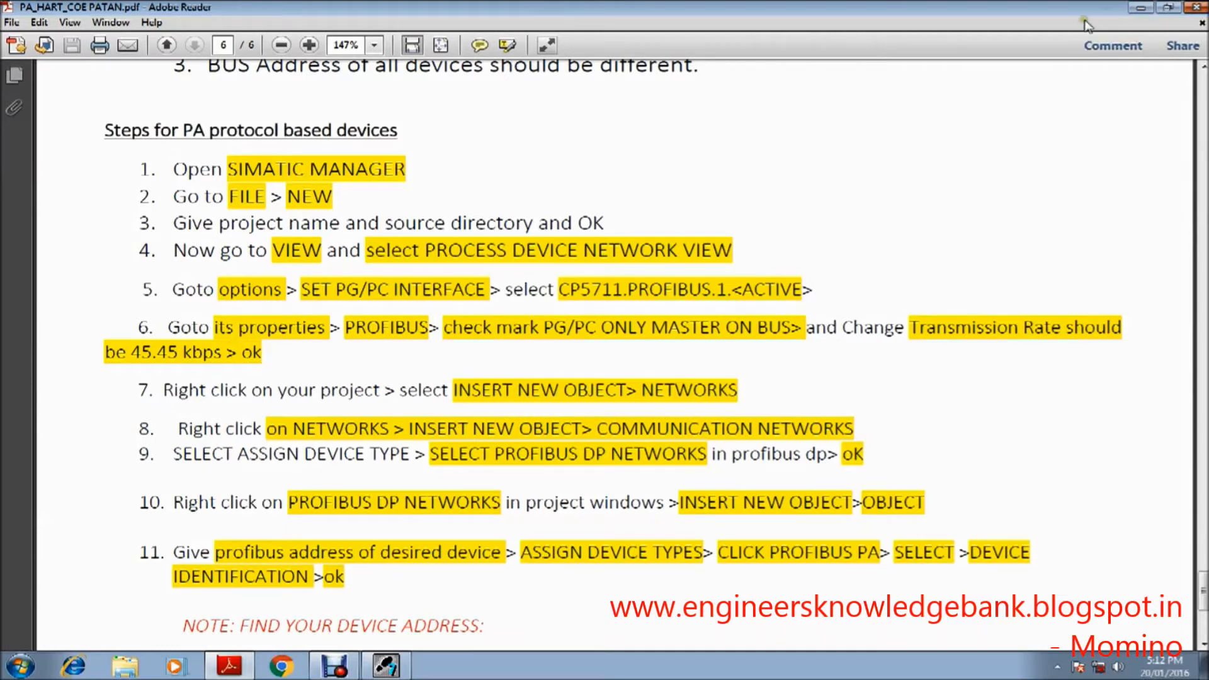
left_click(1140, 7)
left_click(66, 60)
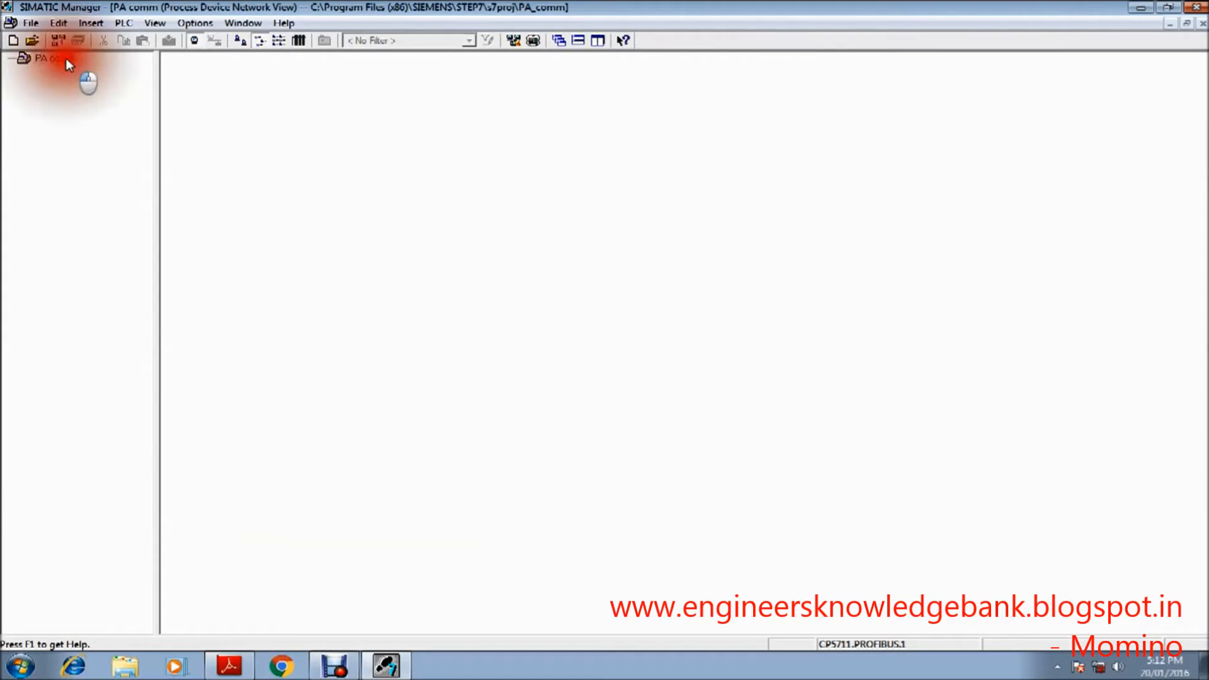
right_click(61, 56)
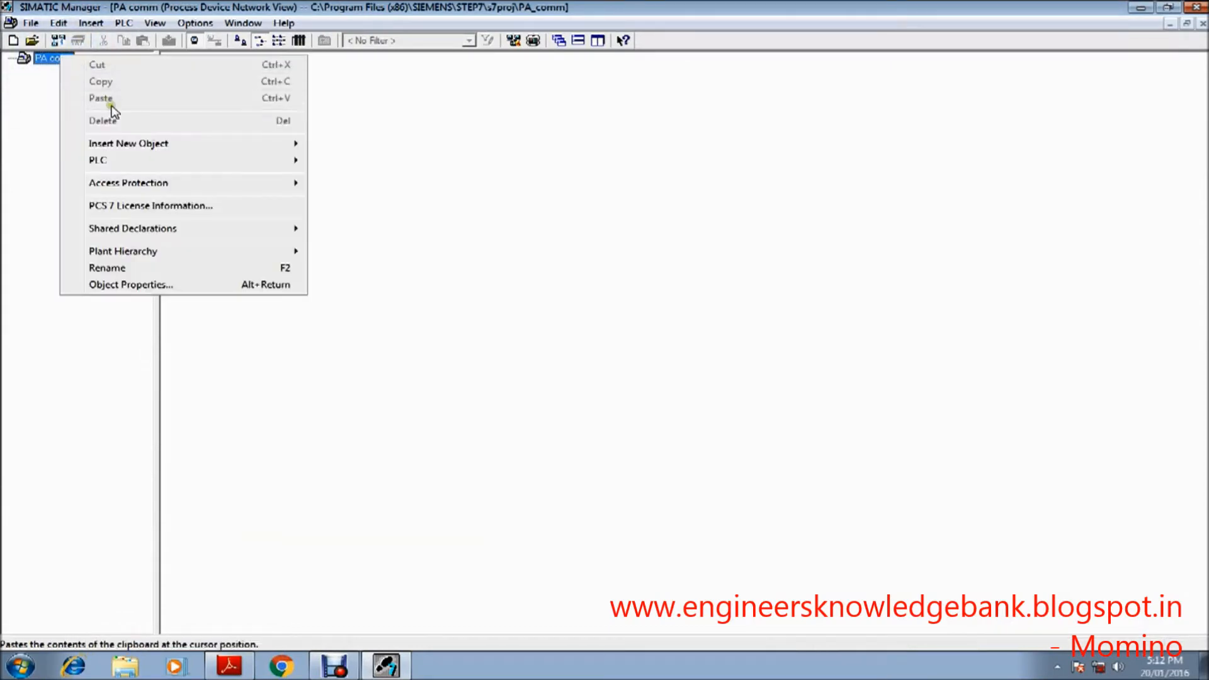
mouse_move(219, 143)
left_click(387, 166)
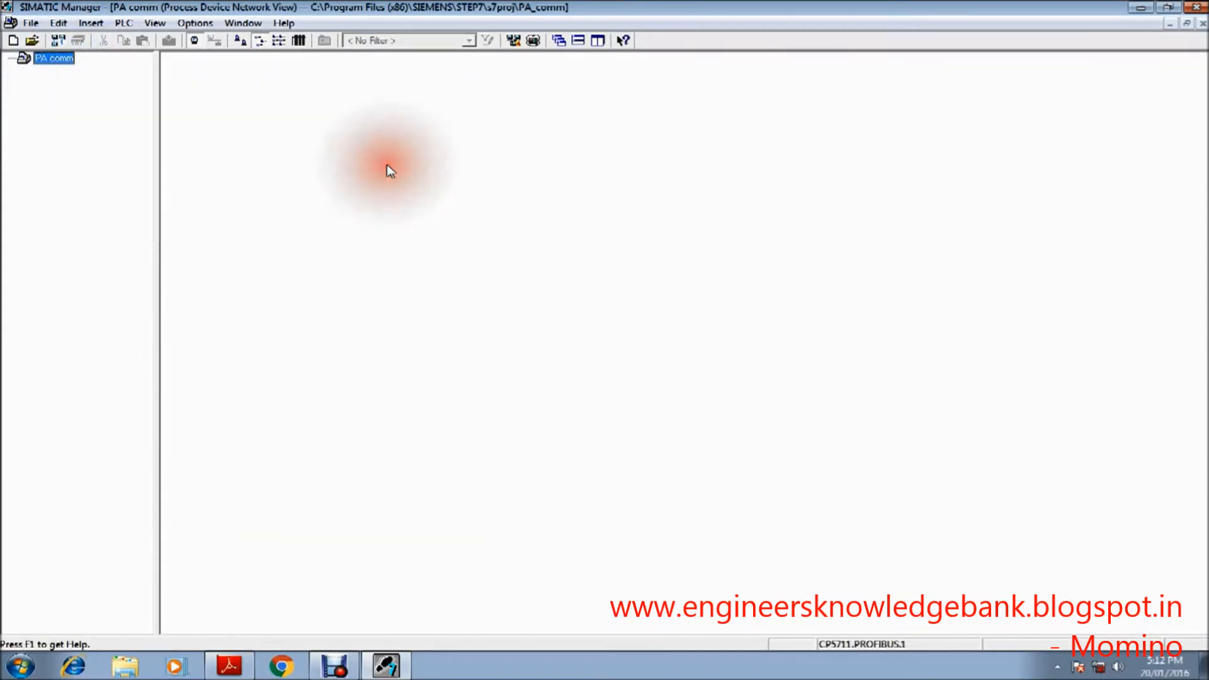
left_click(386, 161)
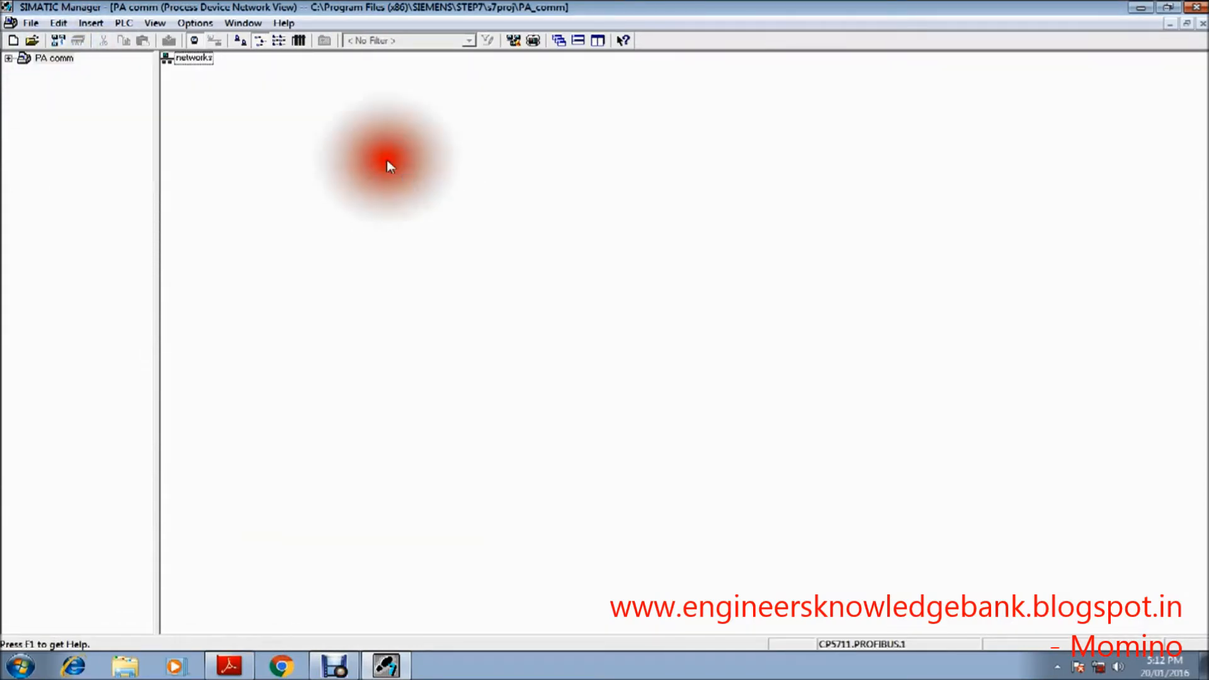
Step: Insert a new object with the PROFIBUS DP network device type under the networks object and accept it
right_click(205, 61)
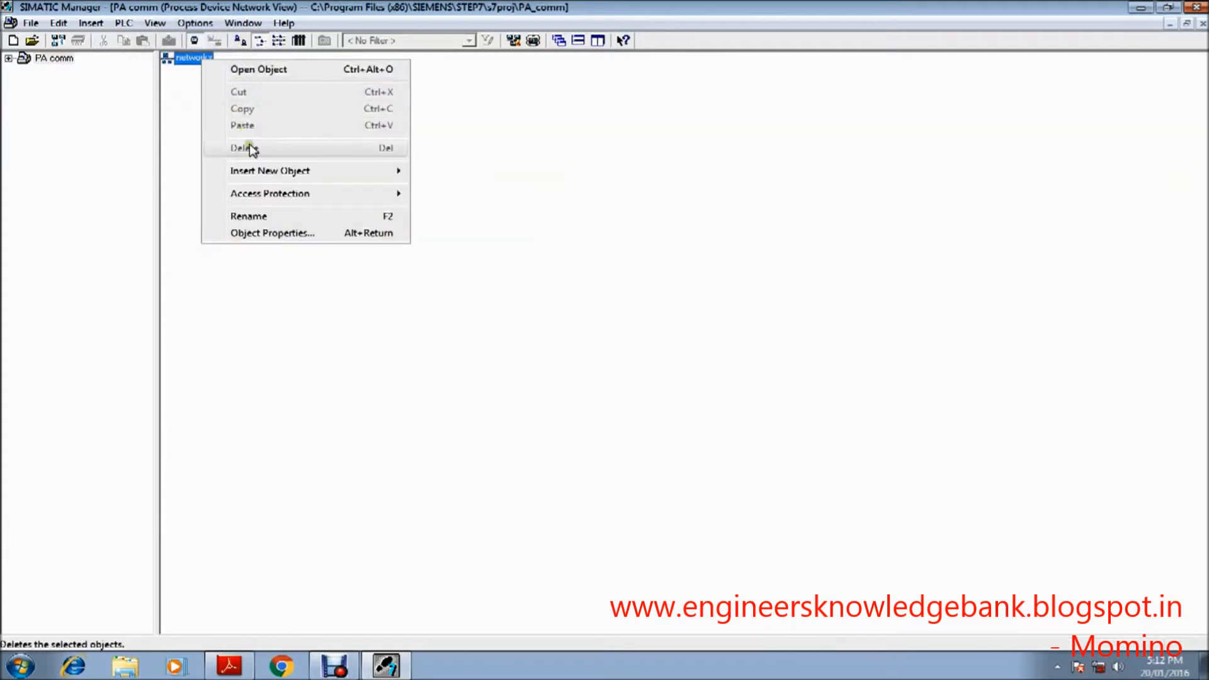
left_click(272, 169)
left_click(511, 170)
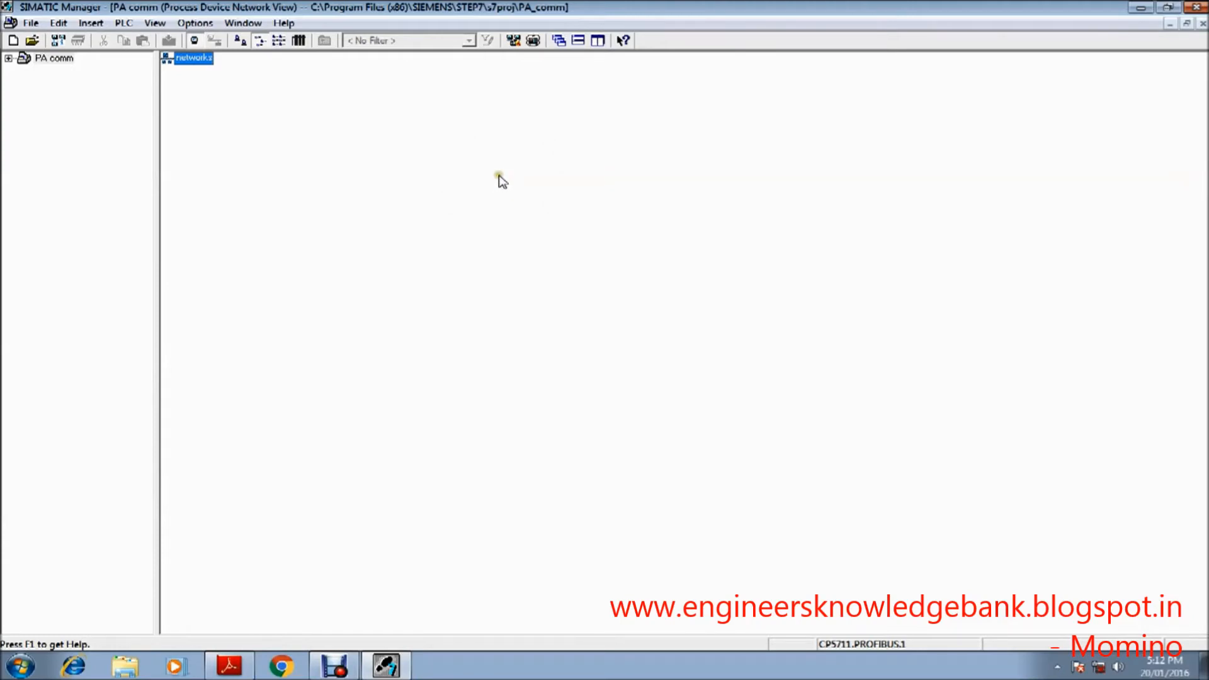
left_click(690, 273)
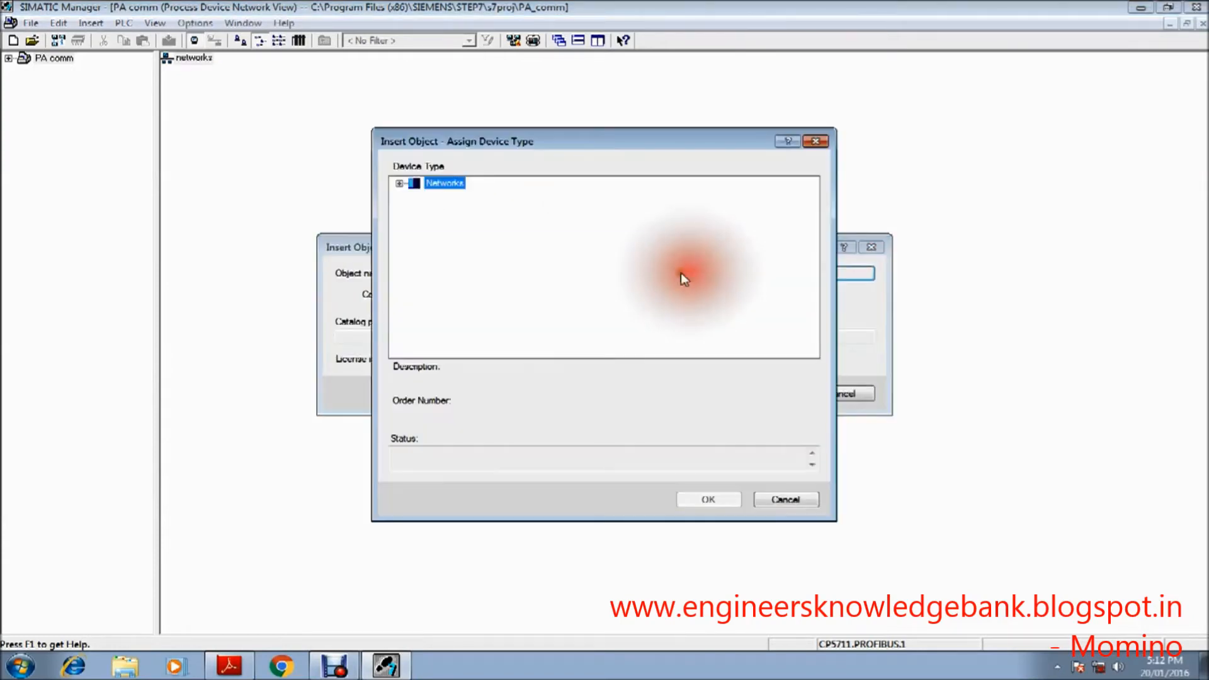
left_click(400, 184)
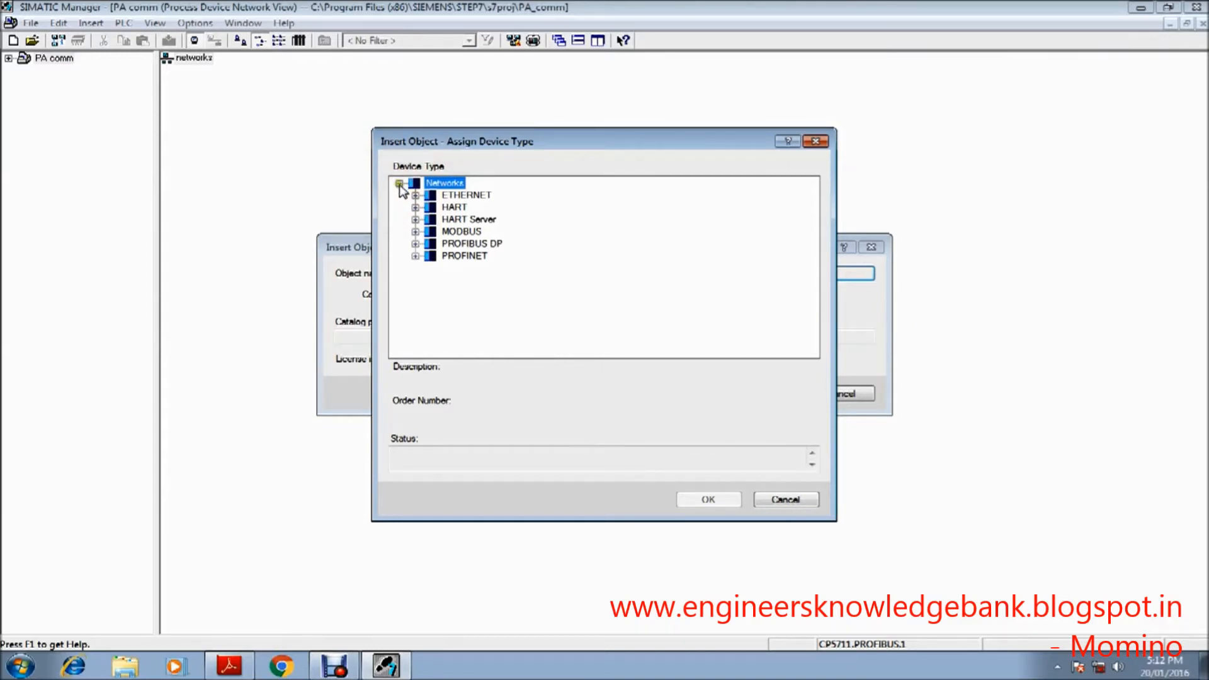
left_click(416, 243)
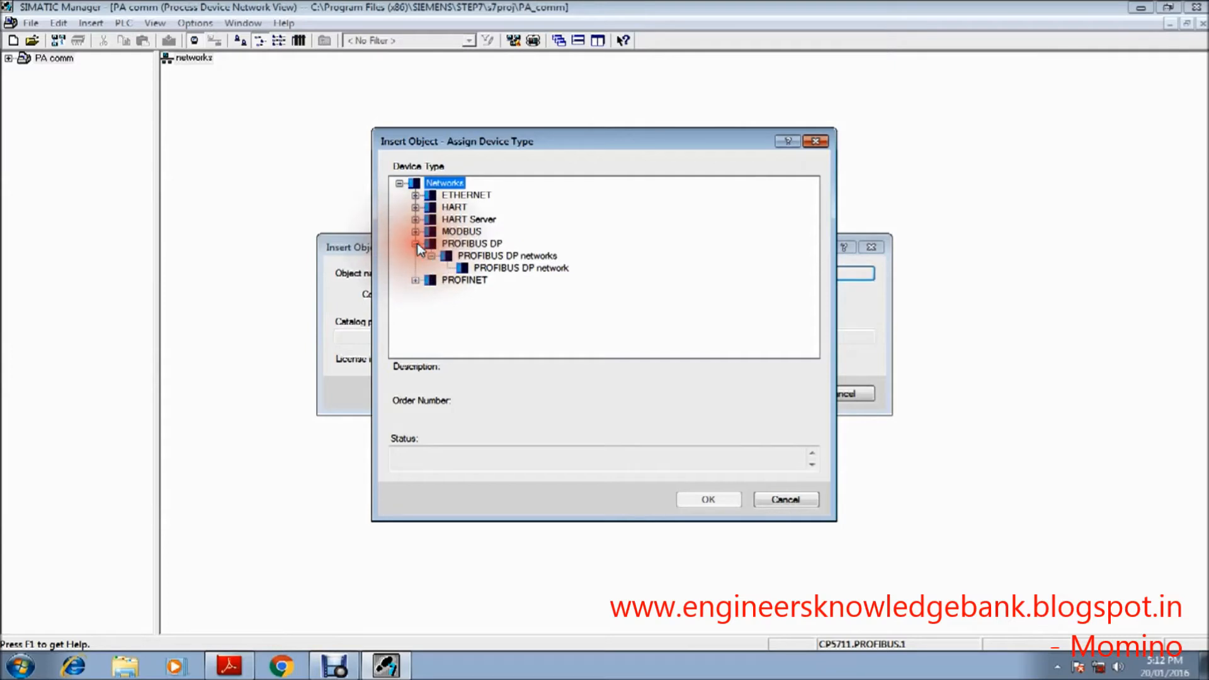
left_click(495, 267)
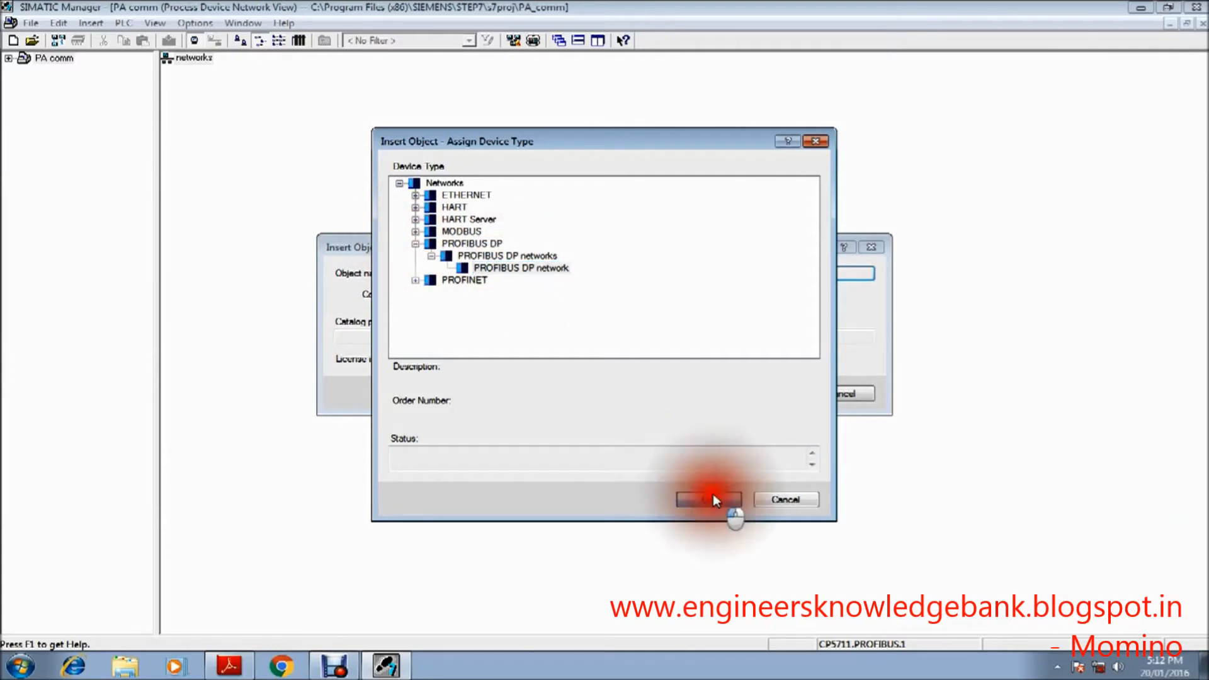
left_click(709, 499)
left_click(739, 396)
left_click(633, 378)
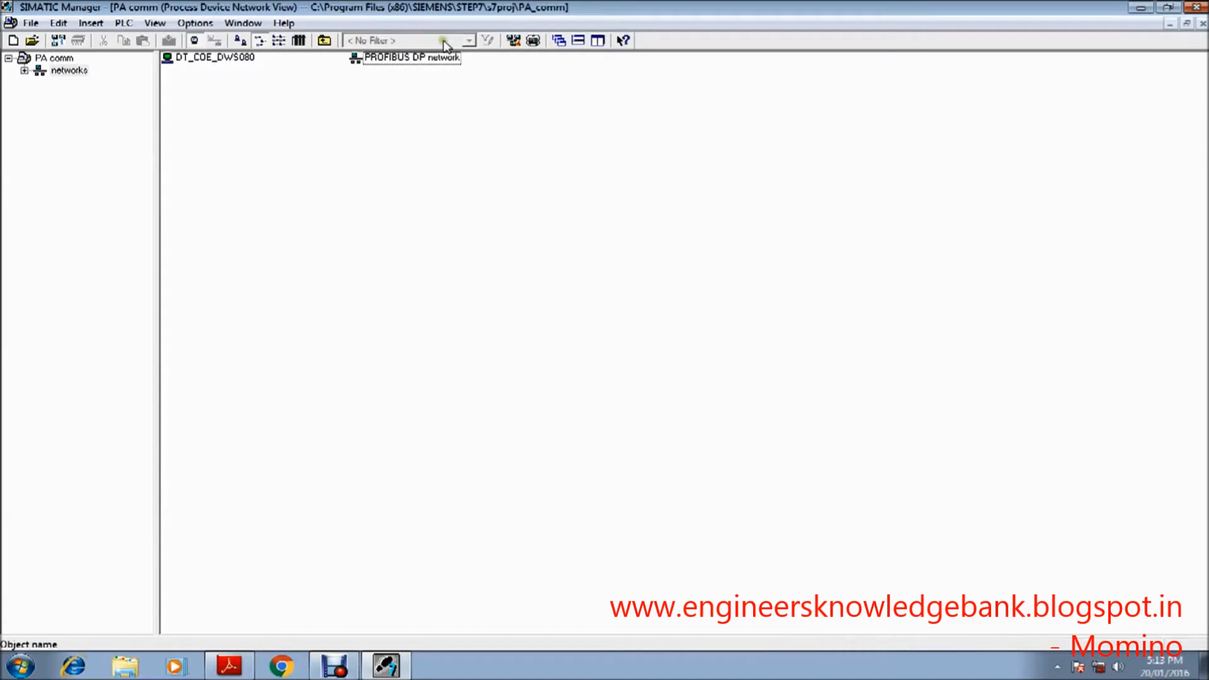
Step: Start the SIMATIC PDM LifeList for the PROFIBUS DP network and scan it for accessible nodes
left_click(433, 60)
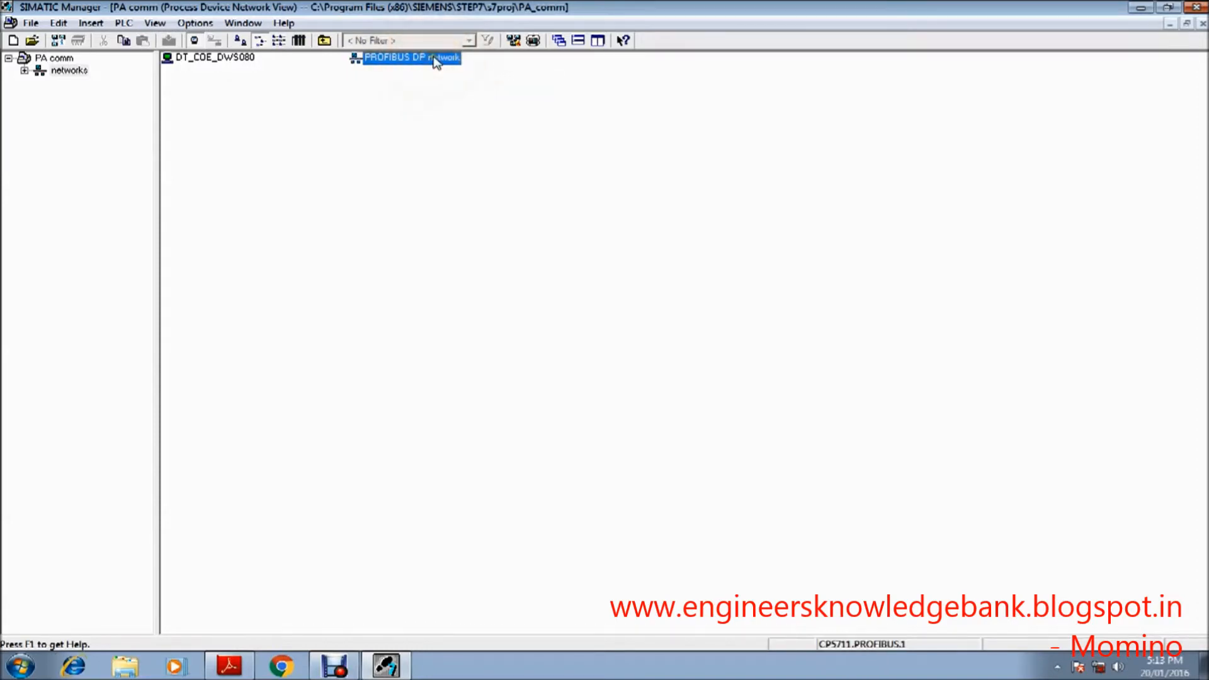
right_click(433, 60)
mouse_move(495, 173)
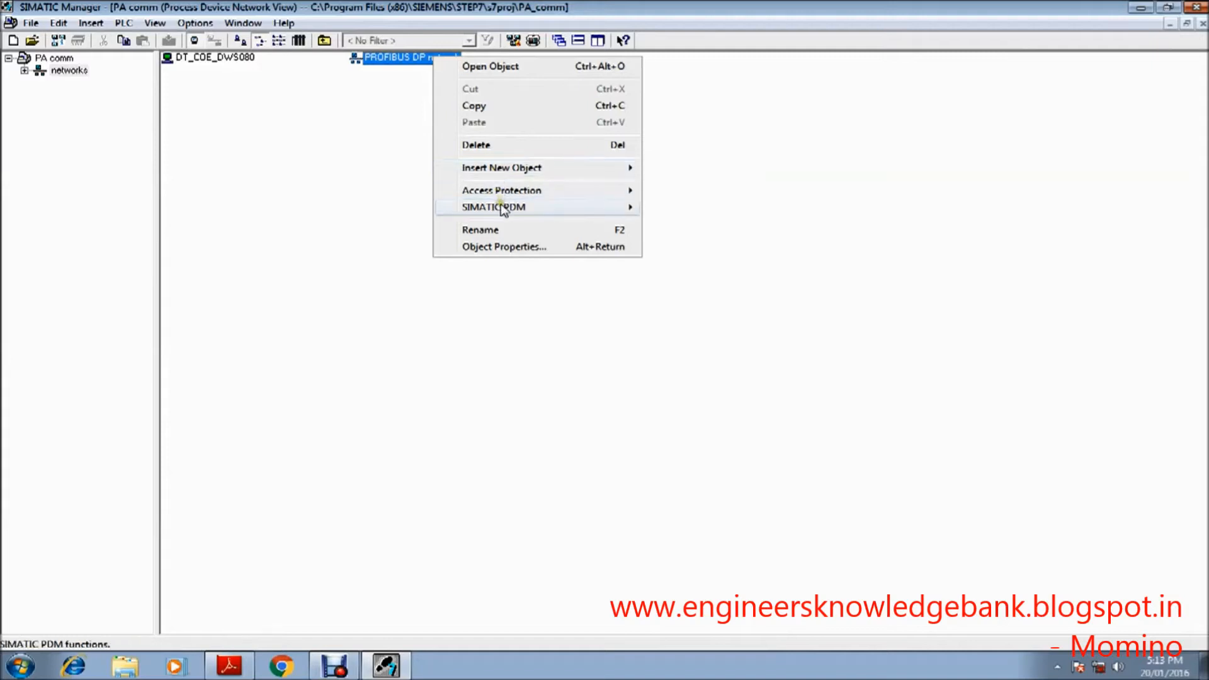
mouse_move(502, 210)
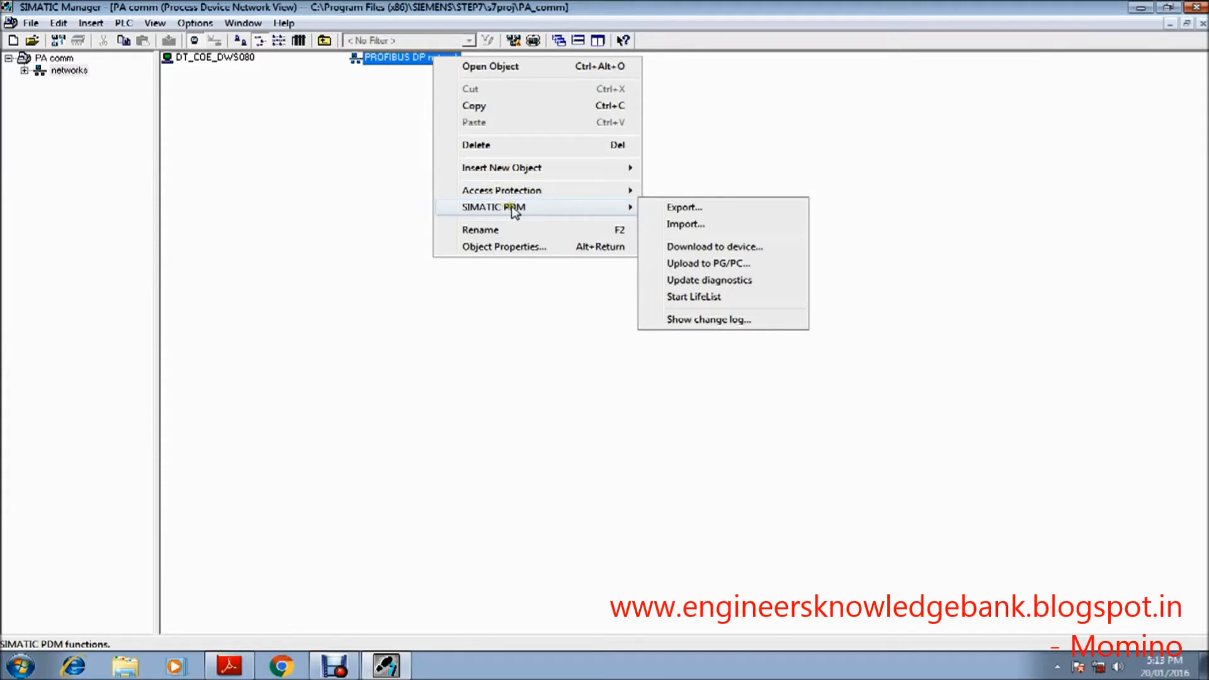
left_click(695, 298)
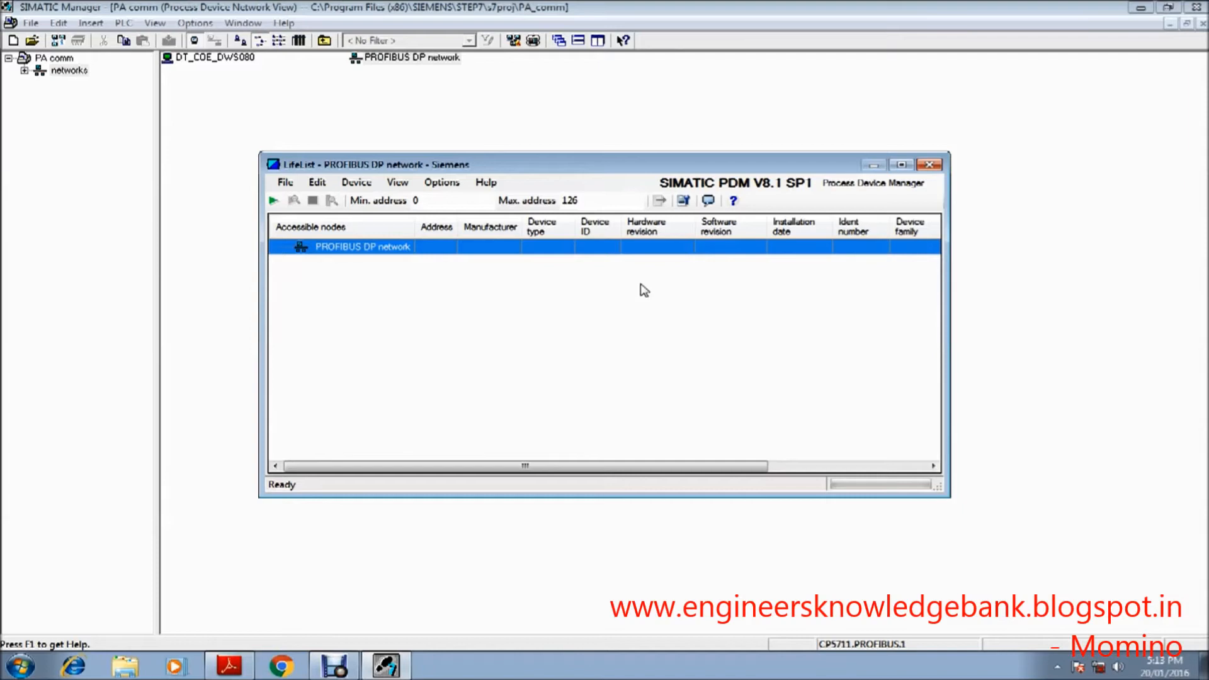
left_click(277, 201)
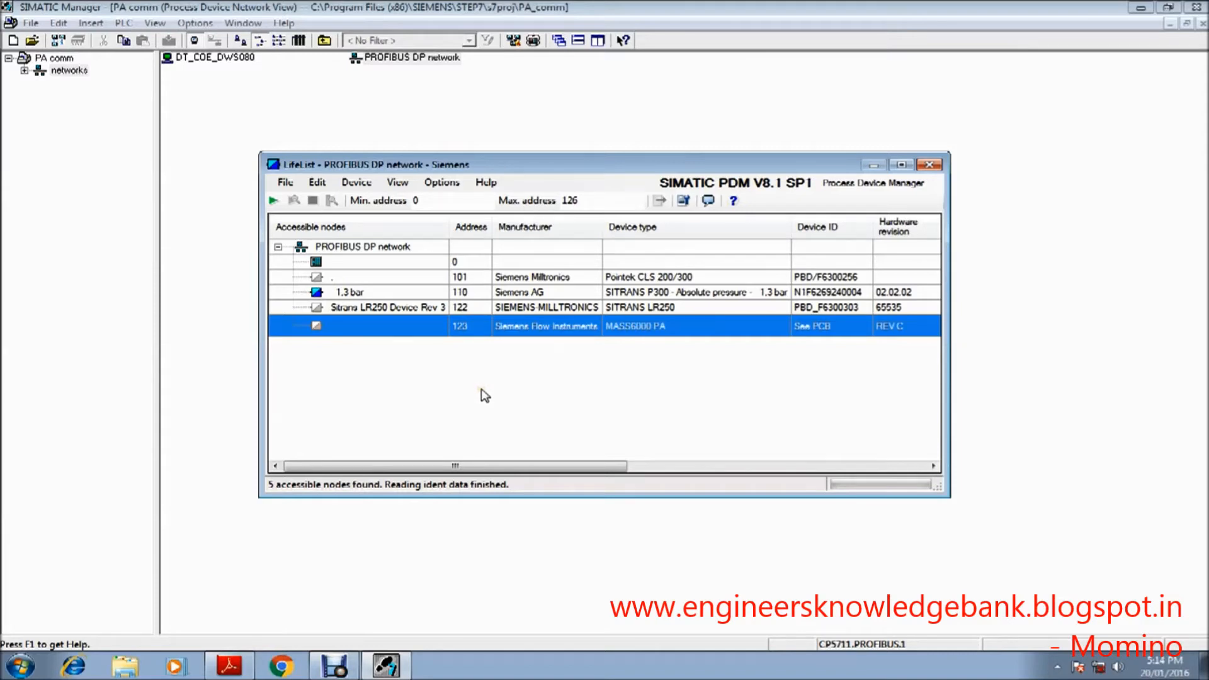
Step: Examine the Pointek CLS 200/300, SITRANS P300 and SITRANS LR250 entries in the scan results, and close the LifeList
left_click(466, 279)
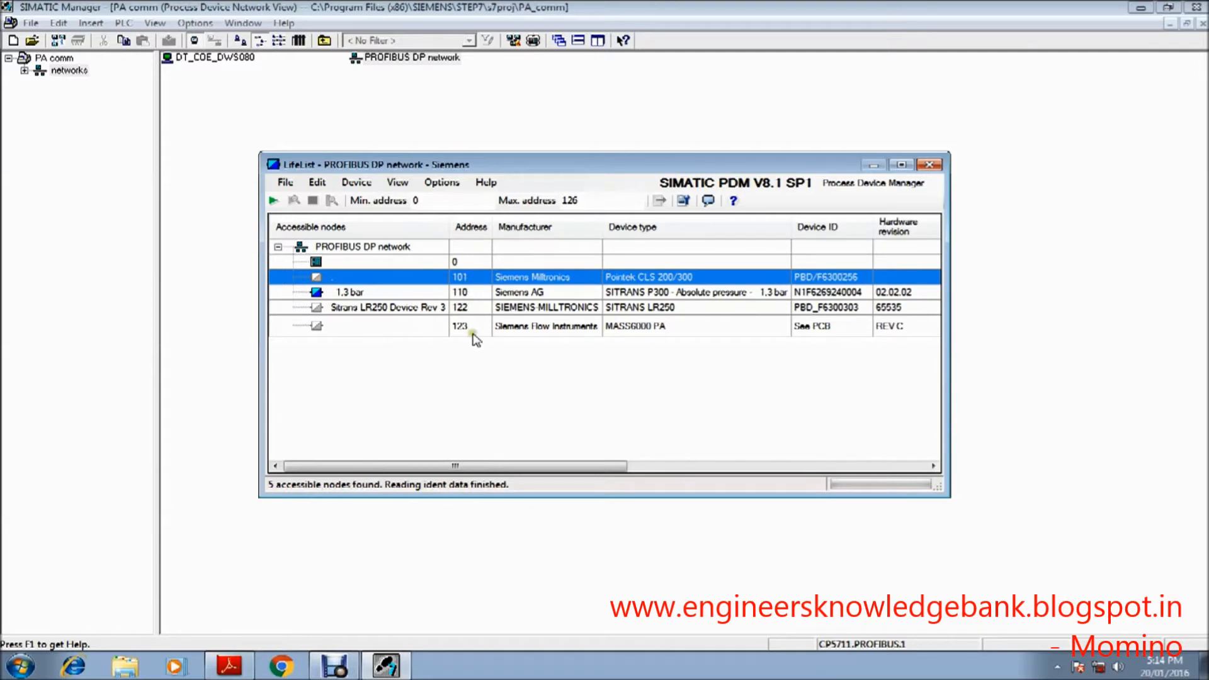
left_click(472, 293)
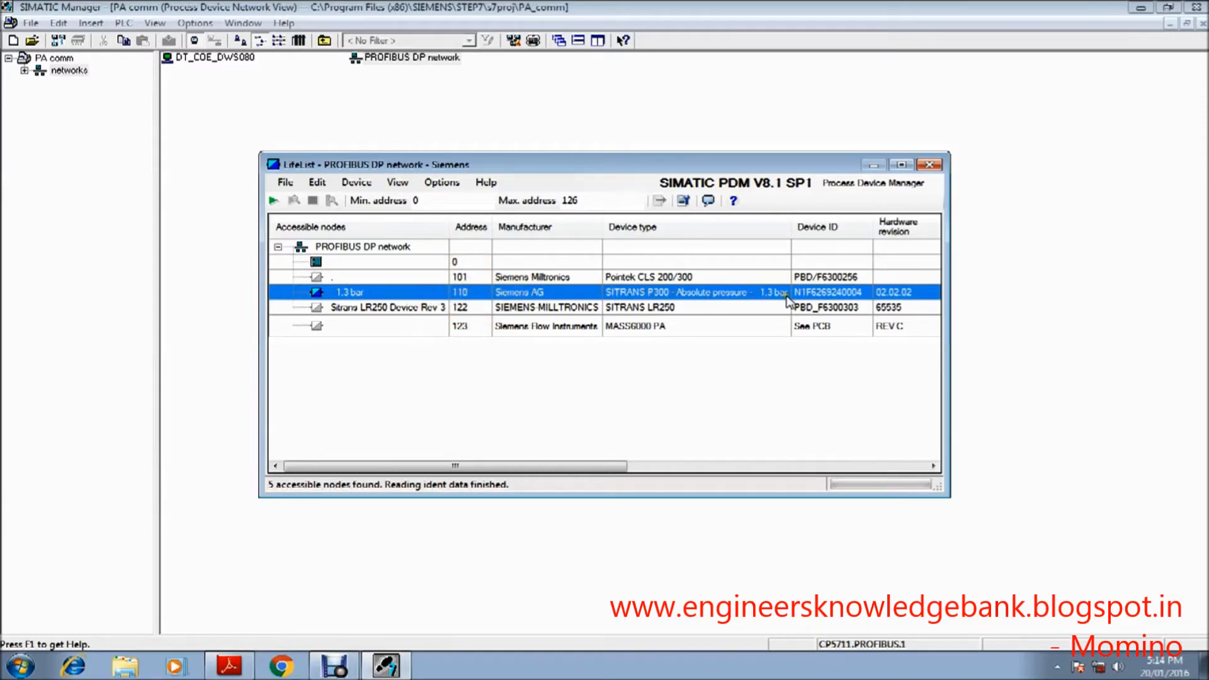
left_click(690, 307)
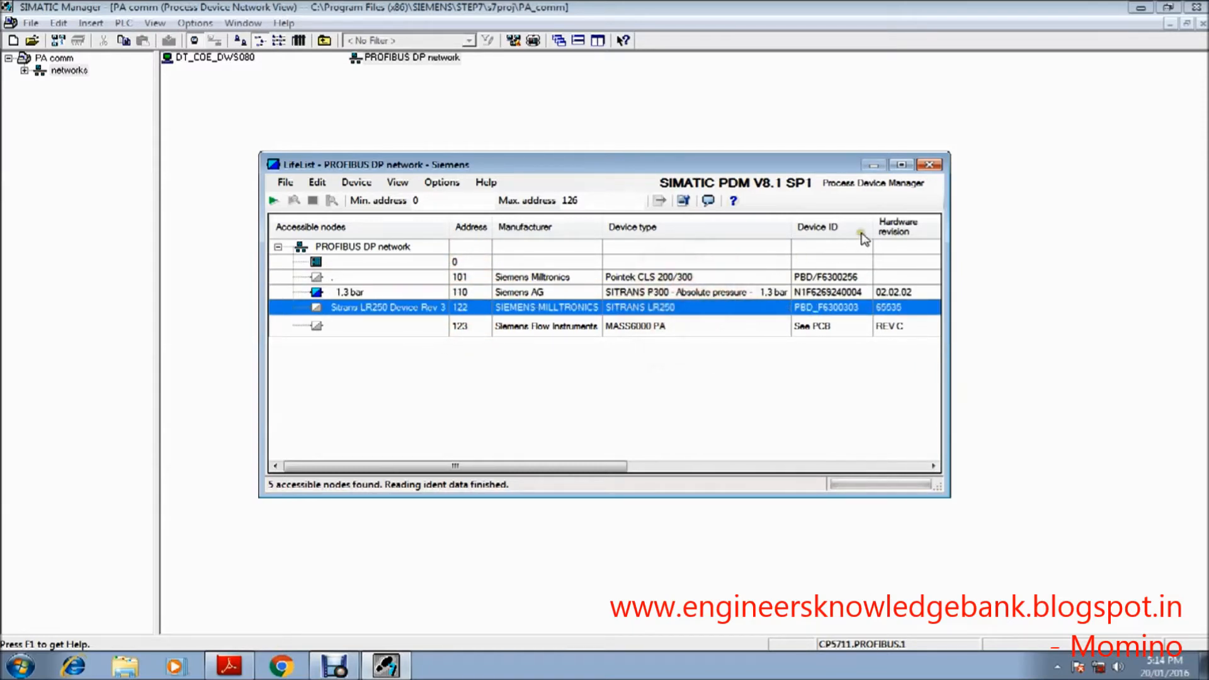
left_click(928, 165)
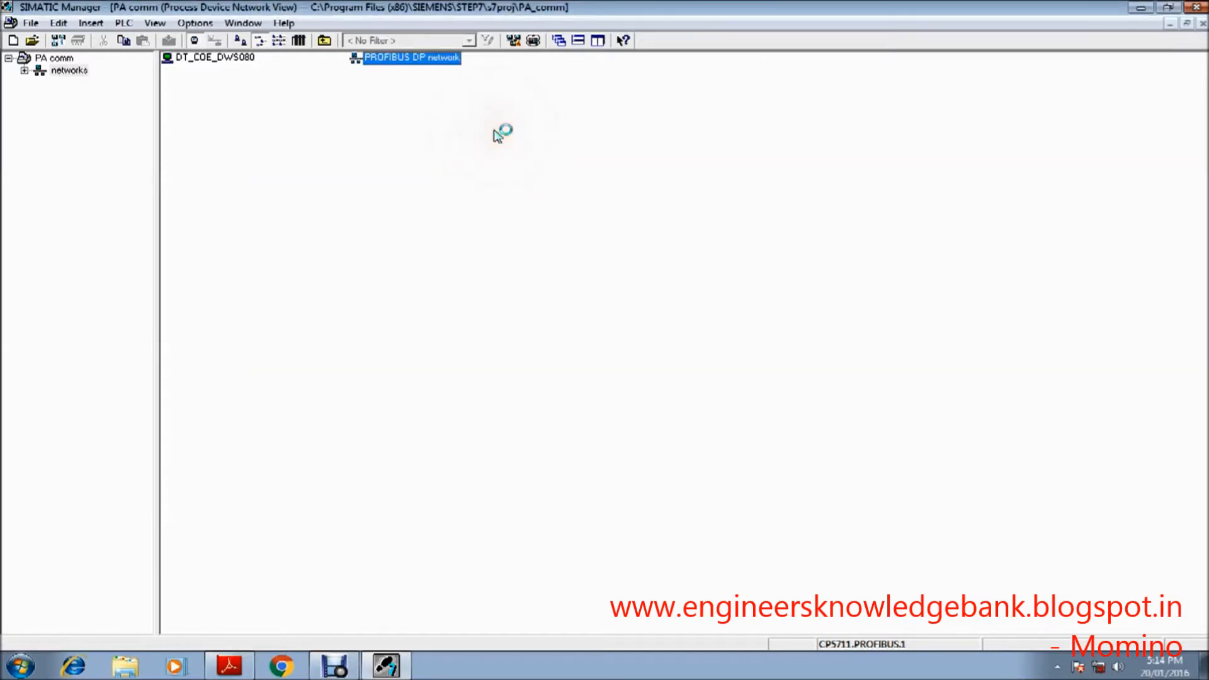
Step: Start inserting a new object into the PROFIBUS DP network with PROFIBUS address 110 and a count of 1
right_click(386, 57)
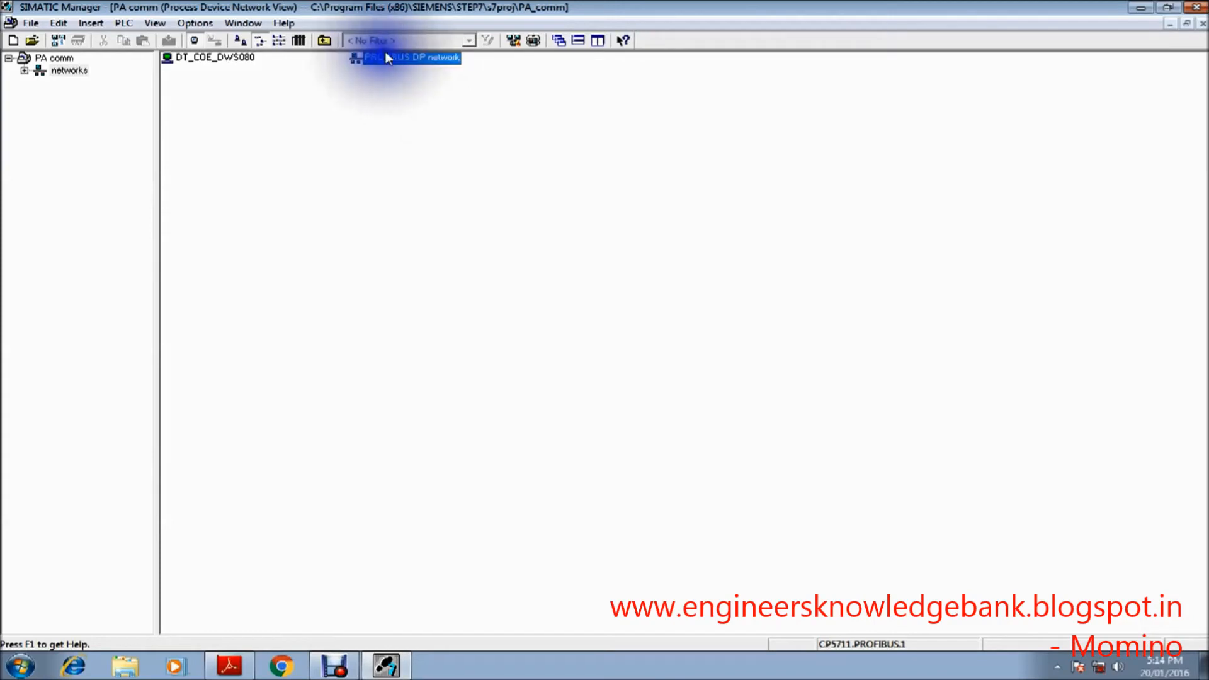
left_click(461, 164)
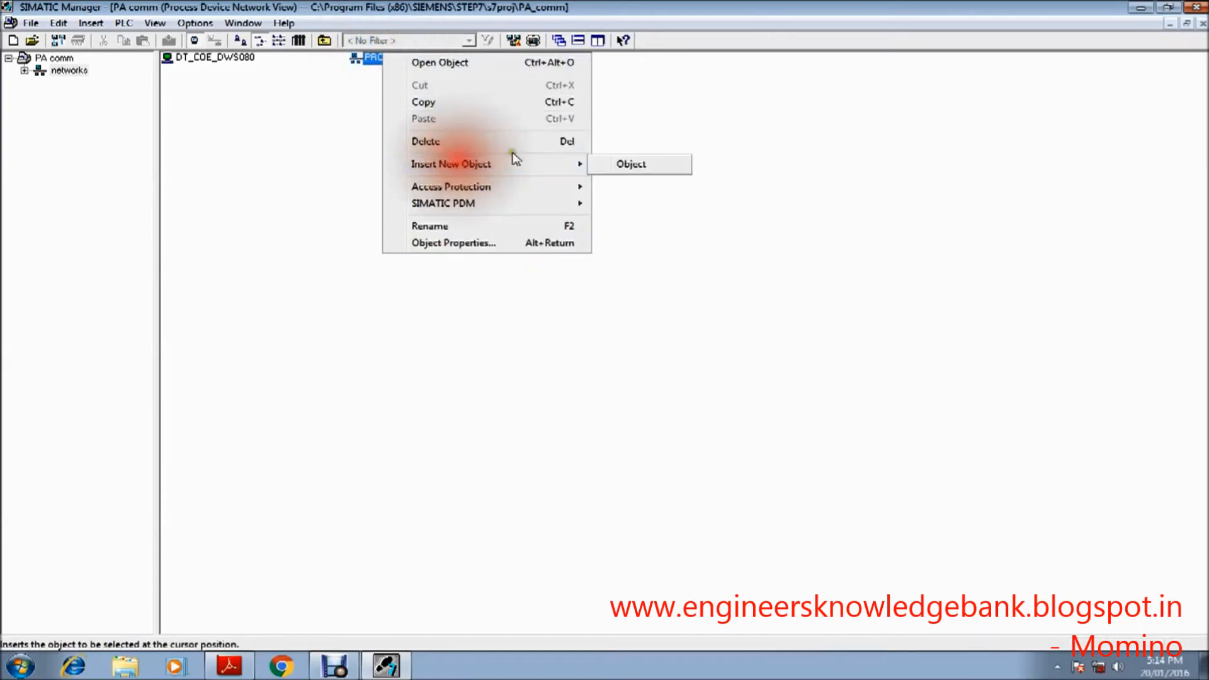
left_click(634, 167)
left_click(648, 284)
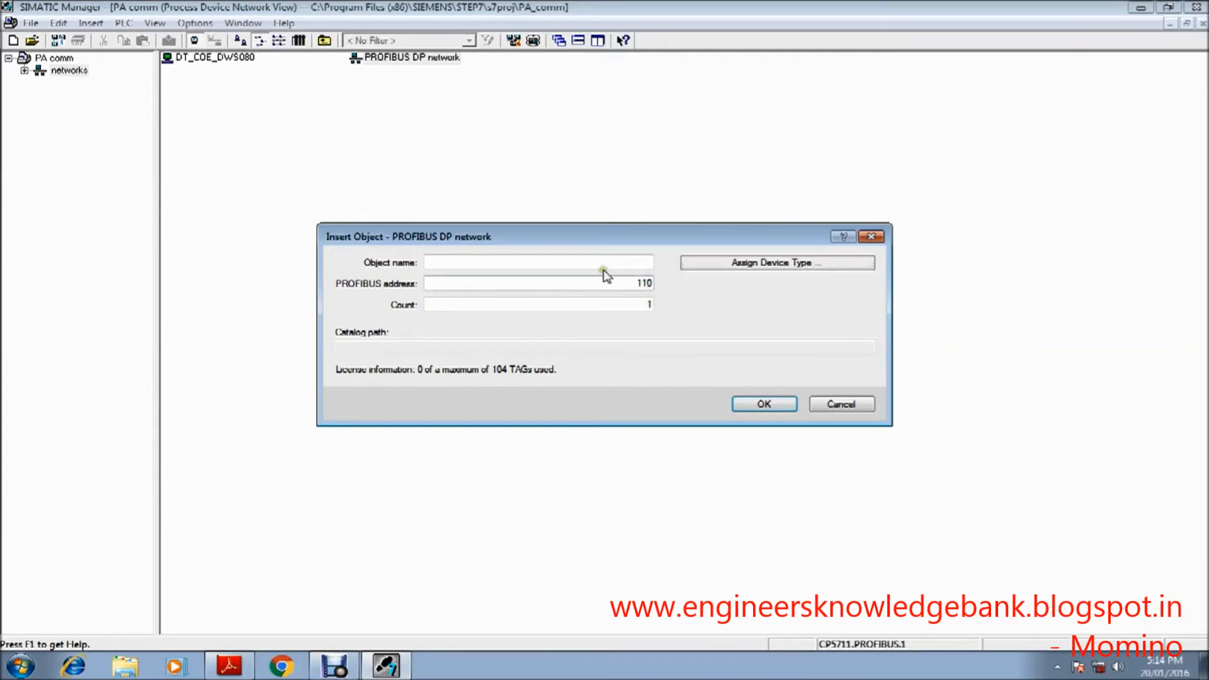
left_click(716, 312)
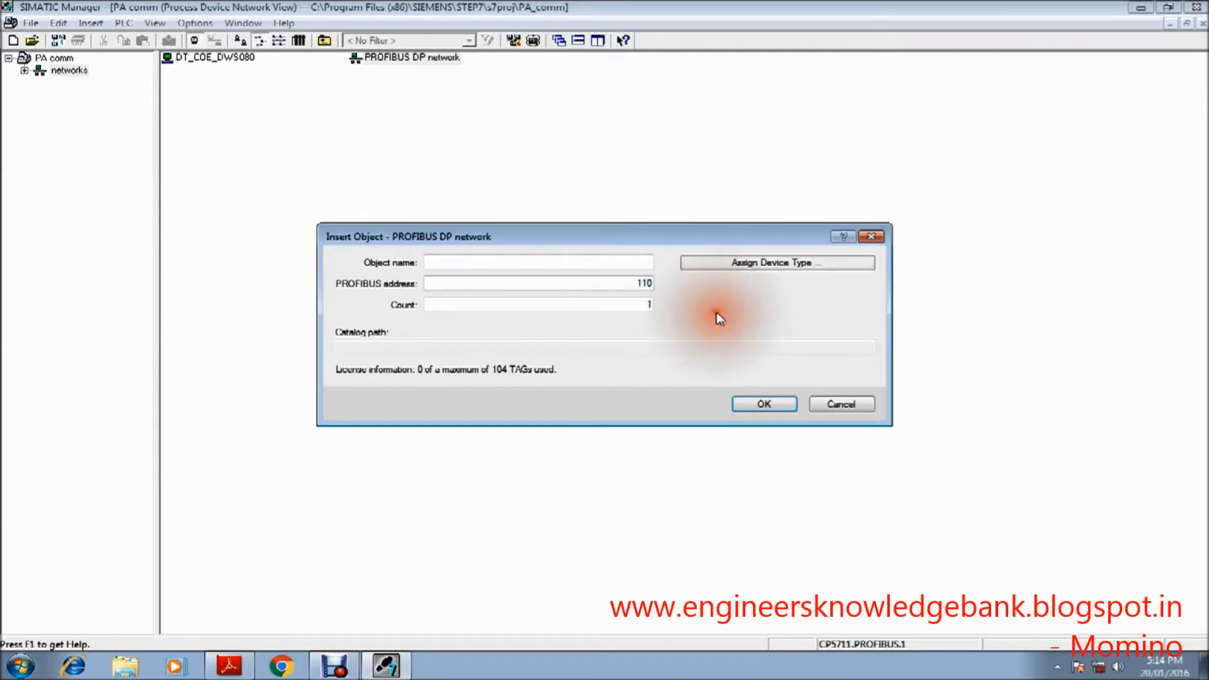
Step: Assign the SITRANS P300 absolute pressure 1,3 bar type through PROFIBUS PA device identification and insert the object
left_click(739, 267)
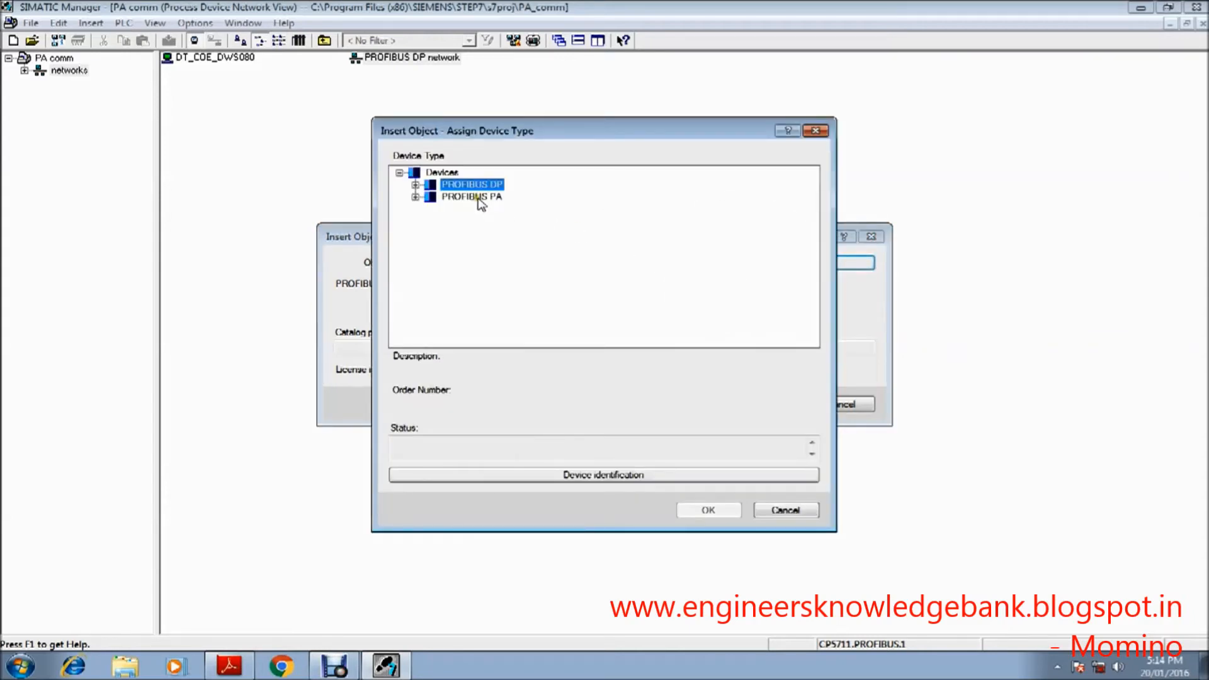
left_click(415, 197)
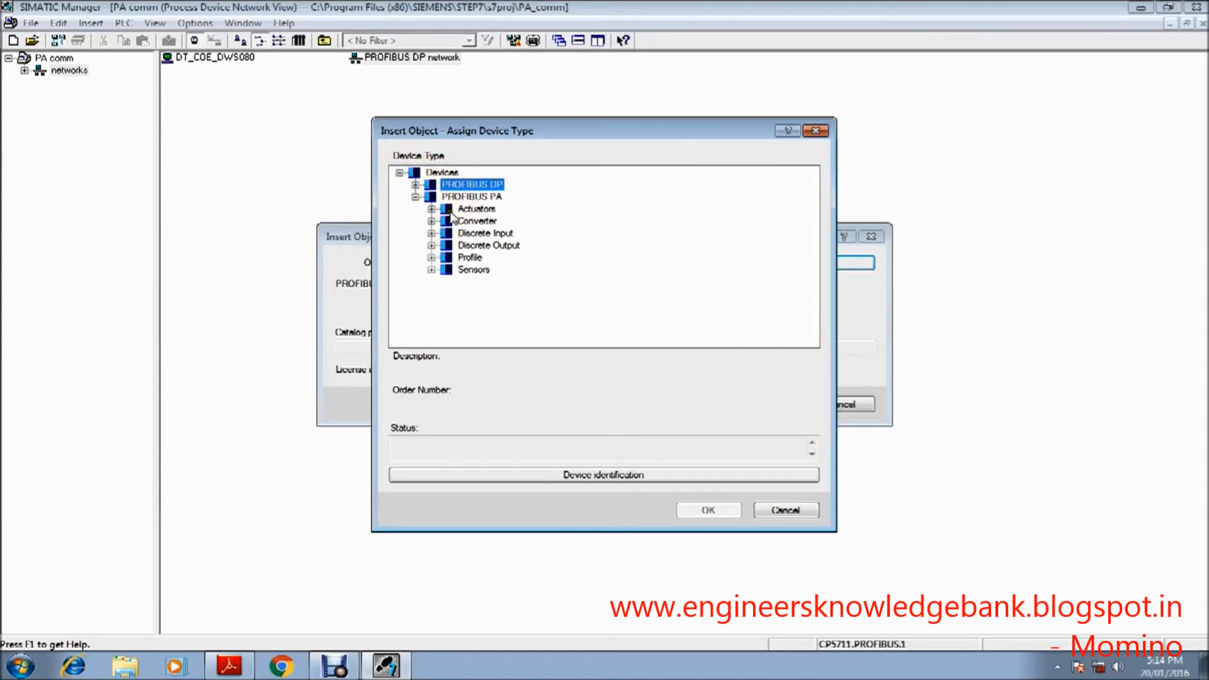
left_click(415, 197)
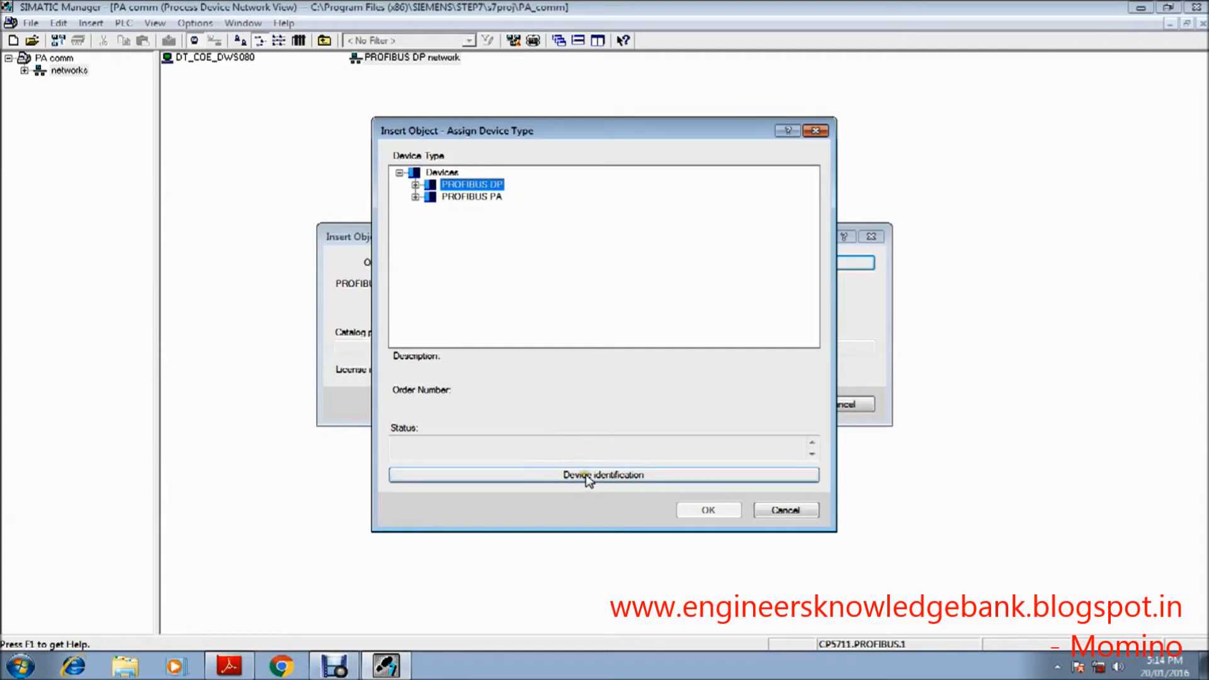
left_click(472, 197)
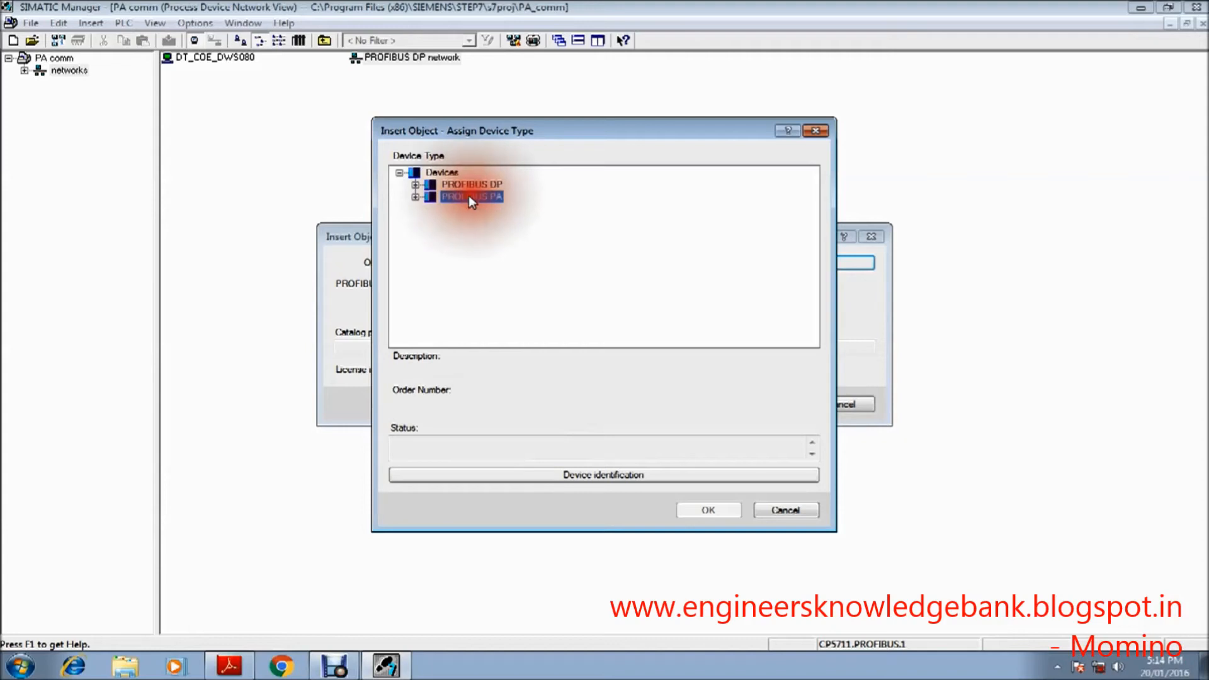
left_click(615, 475)
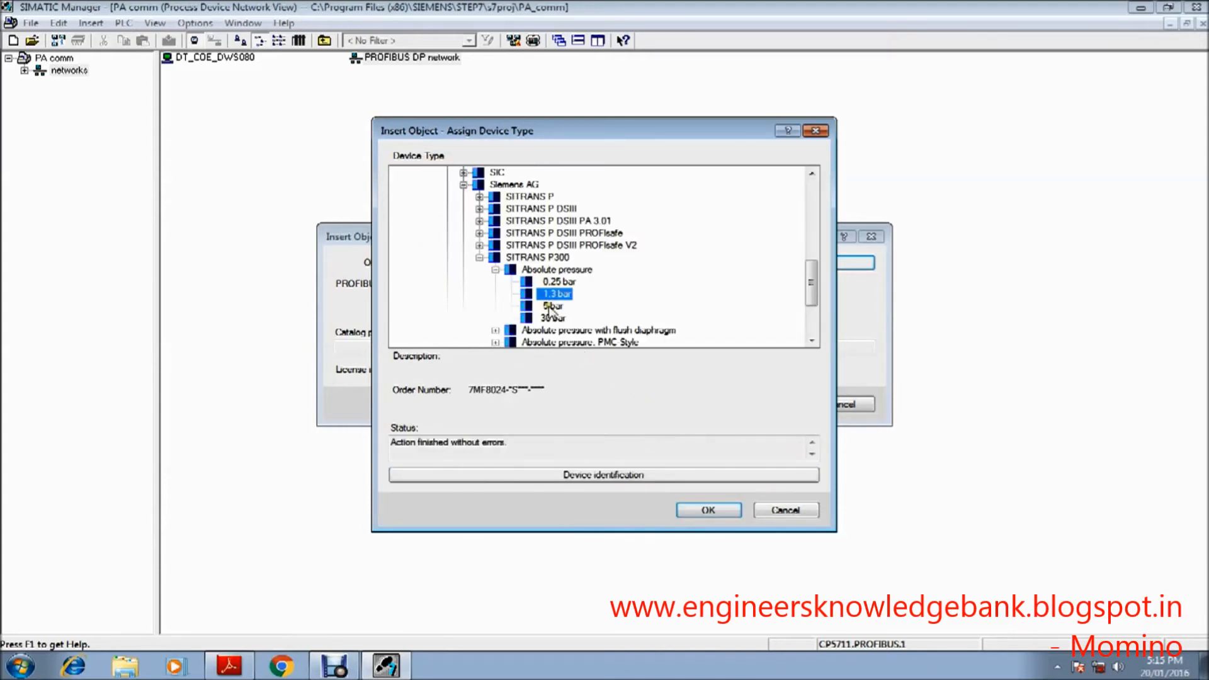
left_click(705, 511)
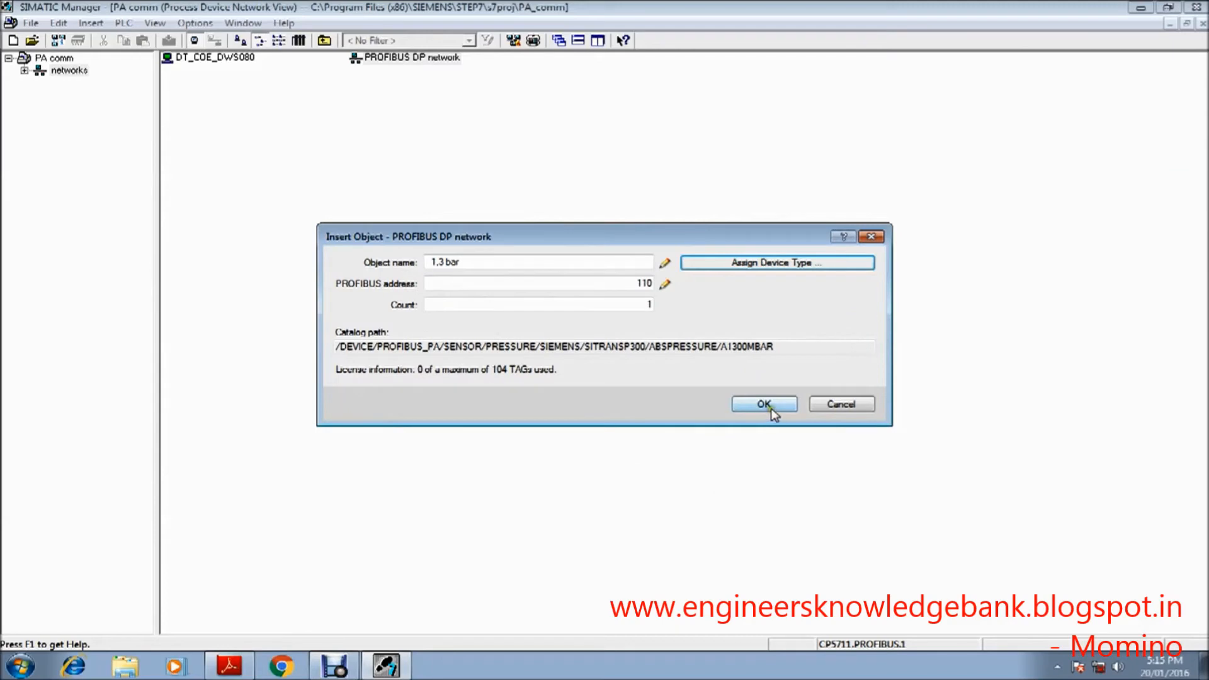
left_click(770, 408)
left_click(517, 244)
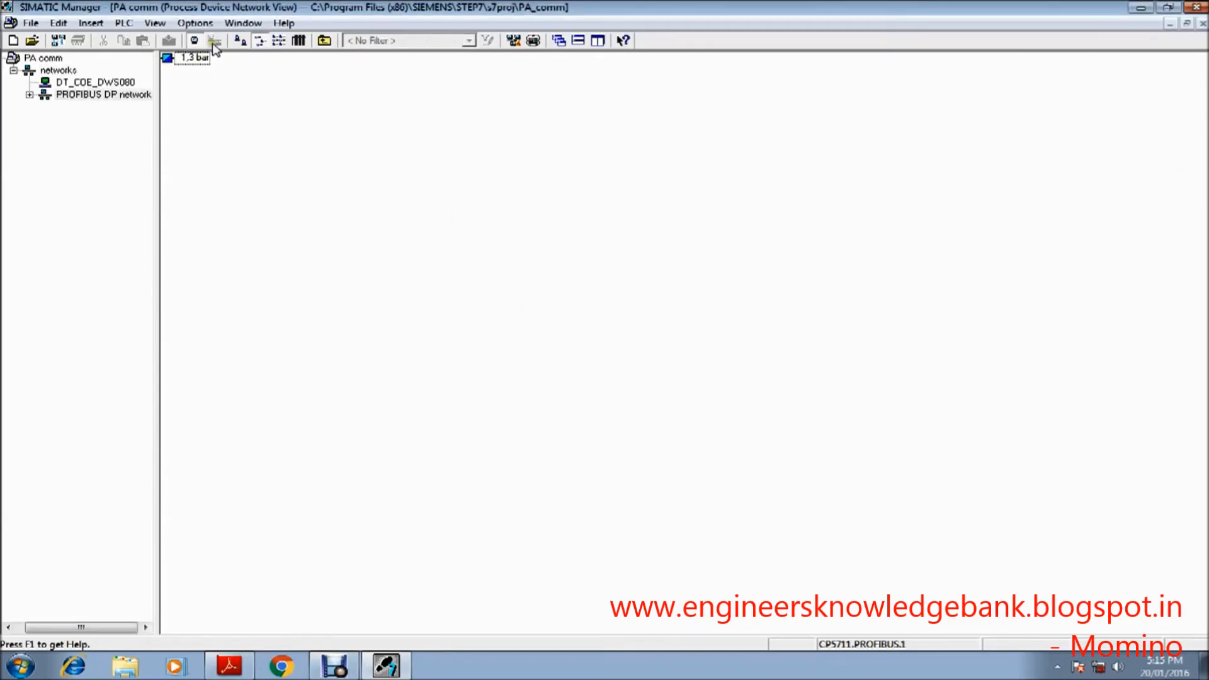
Step: Open the 1,3 bar device in SIMATIC PDM and select bar as its Unit Pressure Raw Value
right_click(199, 58)
left_click(224, 67)
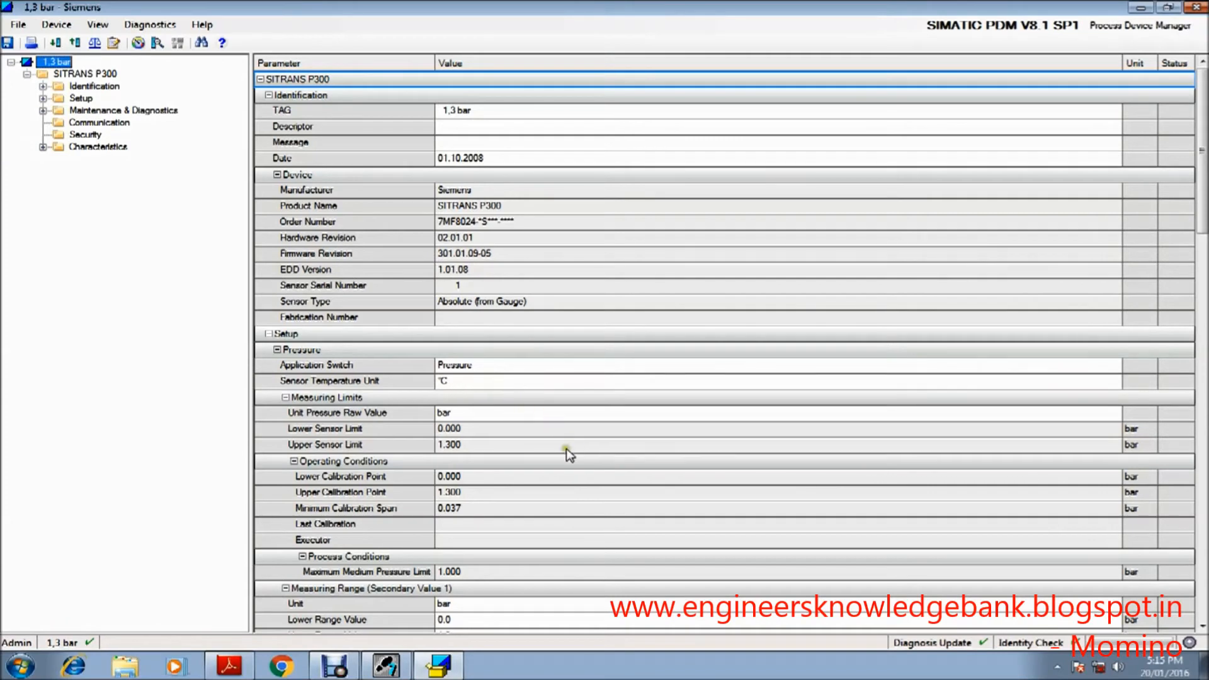
left_click(513, 414)
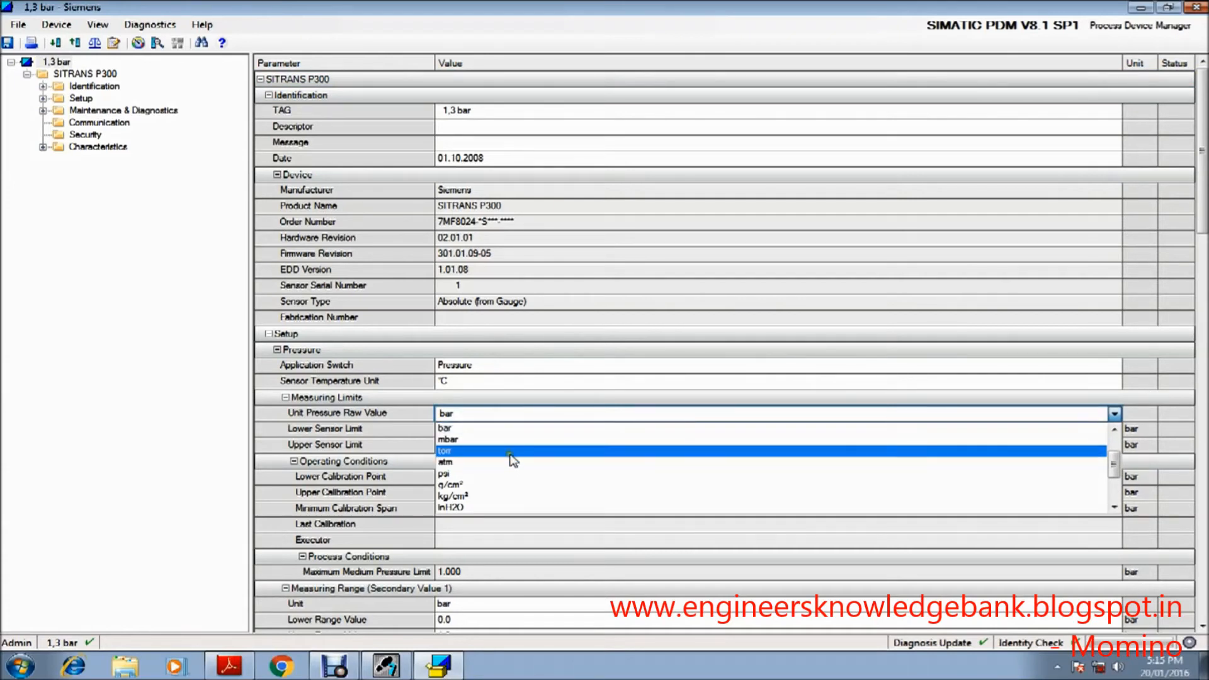
left_click(511, 432)
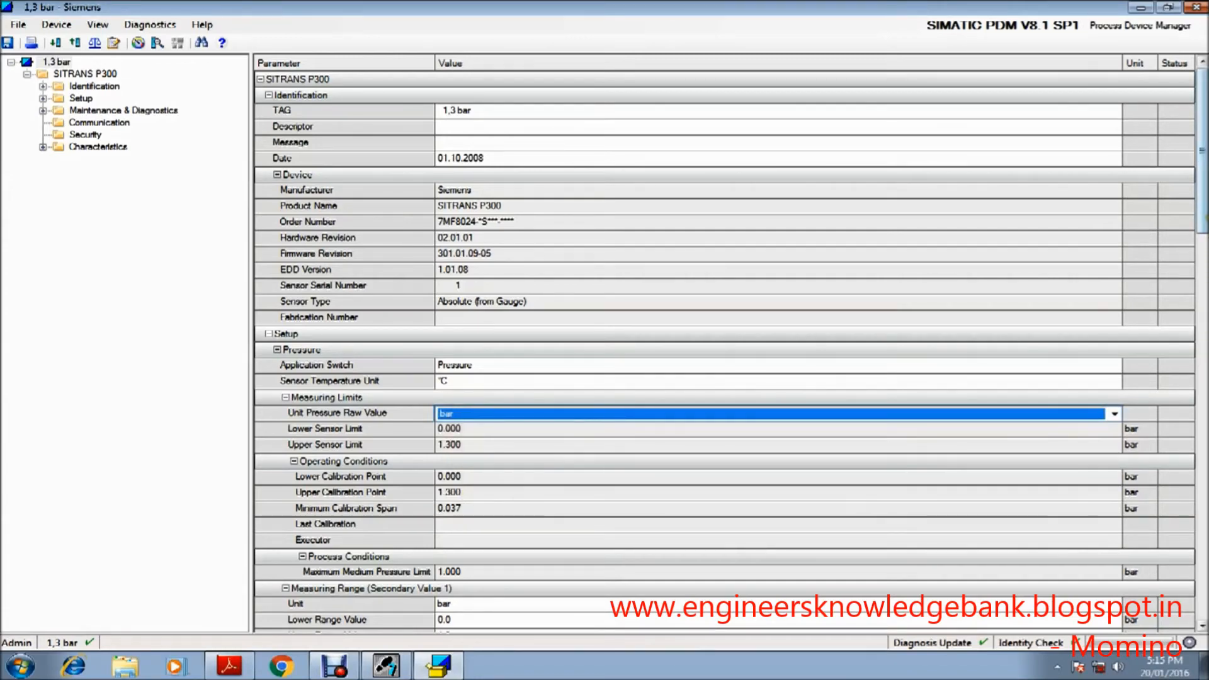
Step: Examine the available temperature units for the Electronics Temperature and the Sensor Temperature Unit in the device parameters
left_click_drag(1202, 189, 1203, 412)
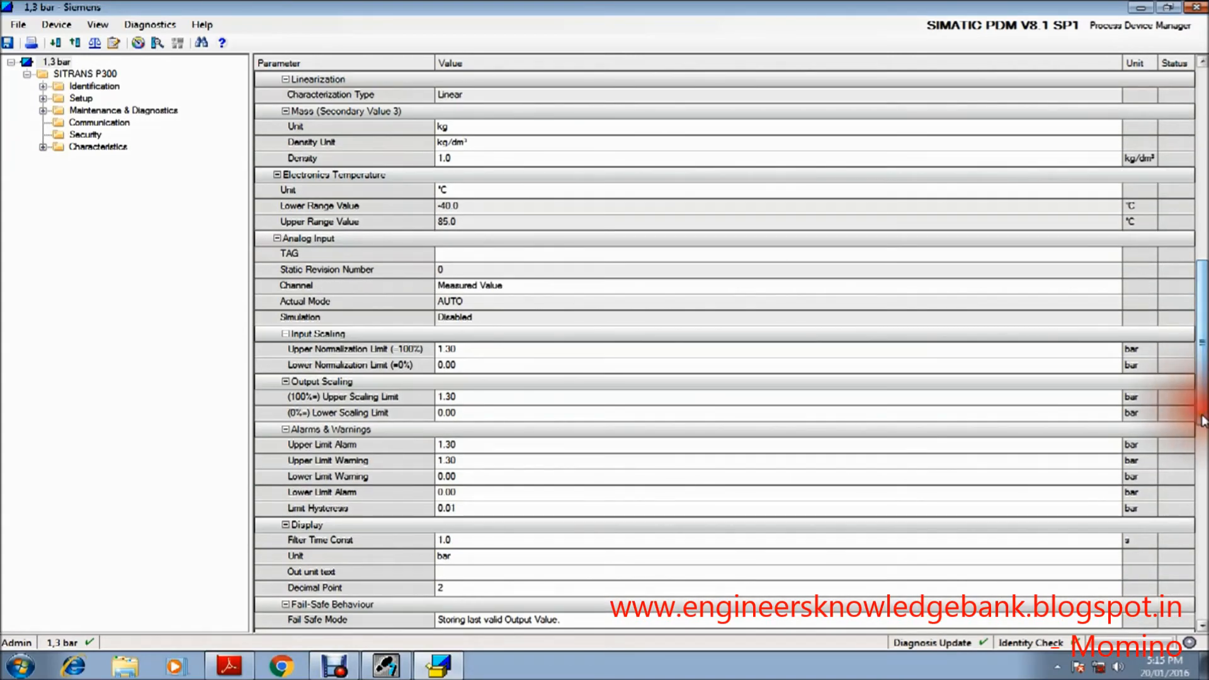
left_click(810, 192)
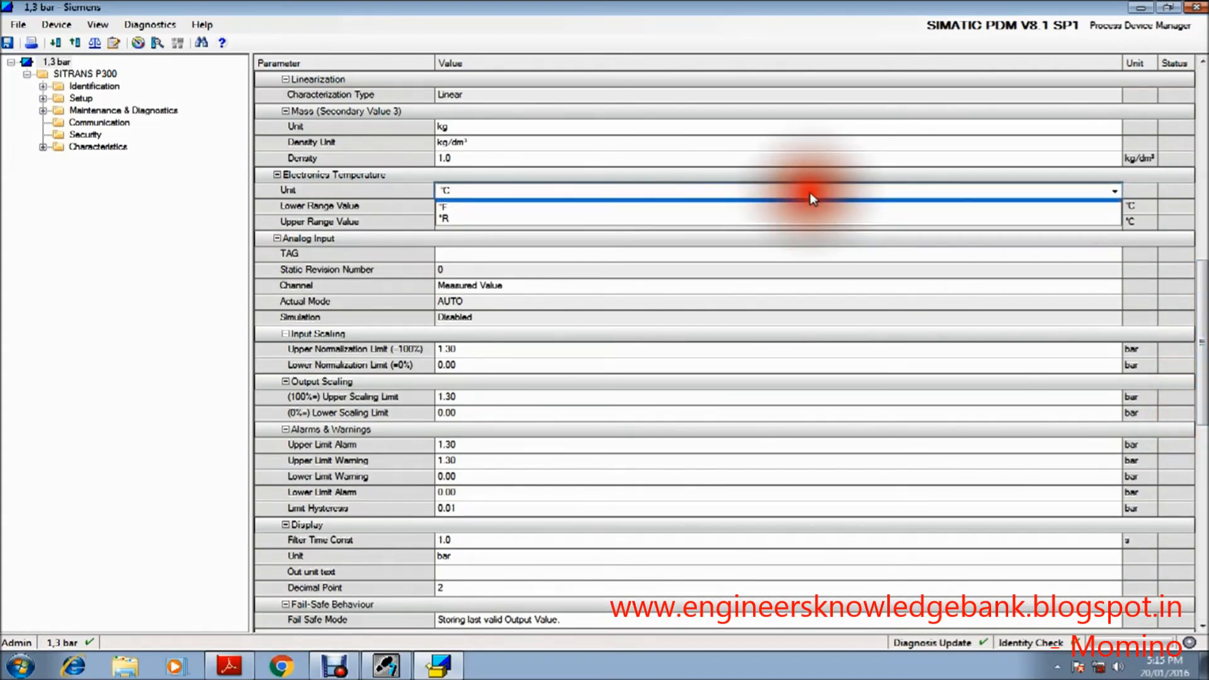
left_click(809, 193)
left_click(809, 191)
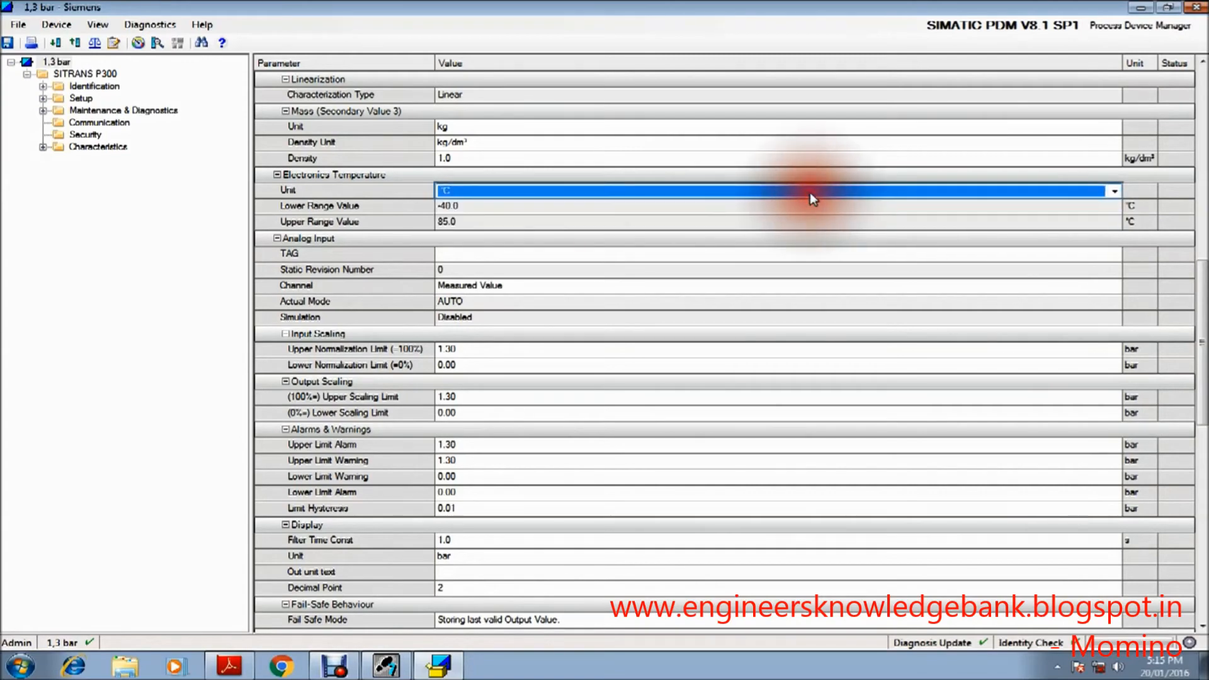
left_click_drag(1203, 378, 1203, 202)
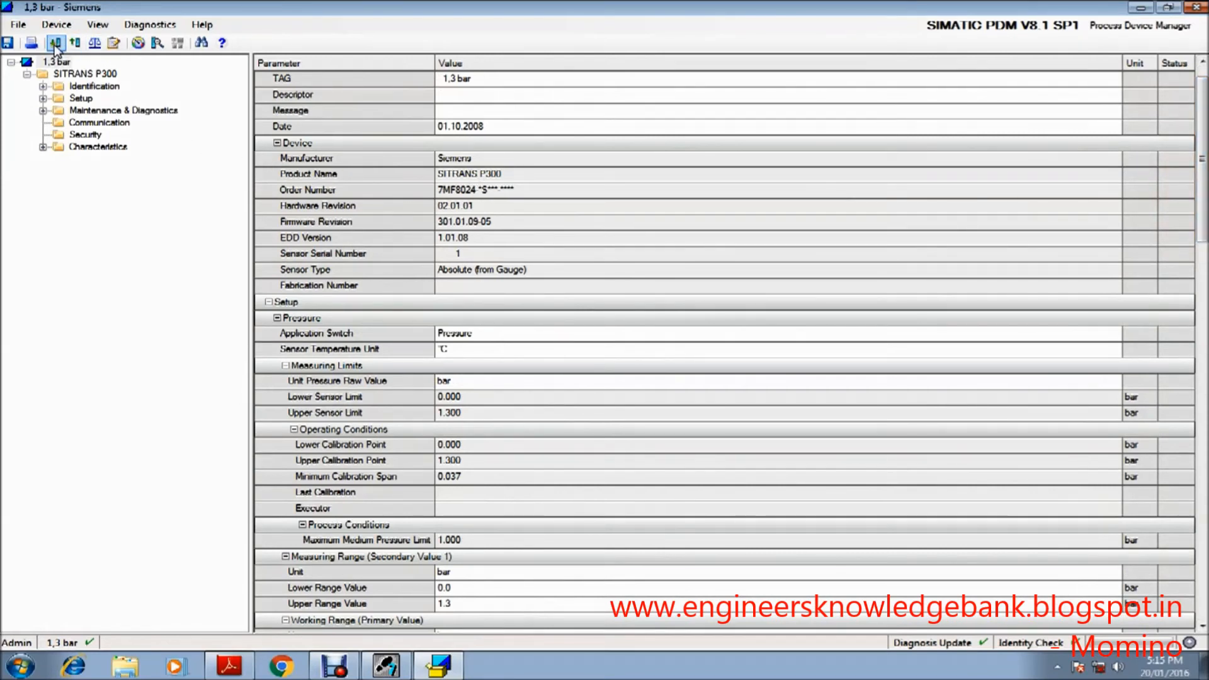
scroll(501, 124, "up", 1)
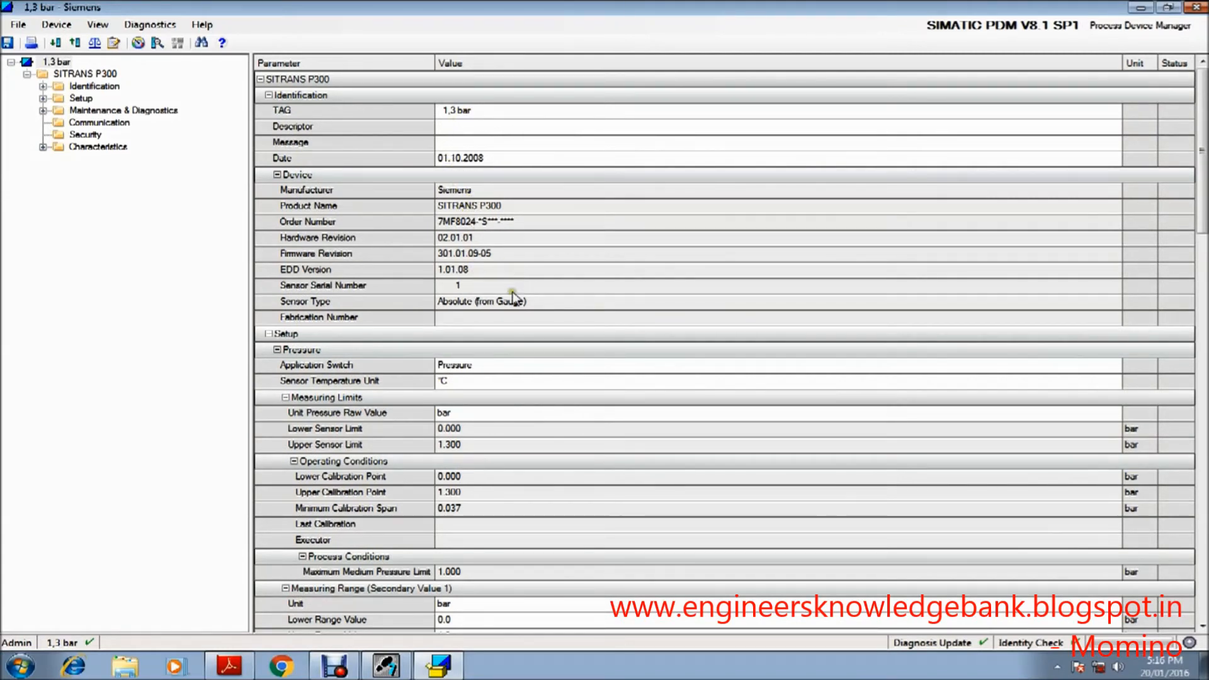
left_click(480, 382)
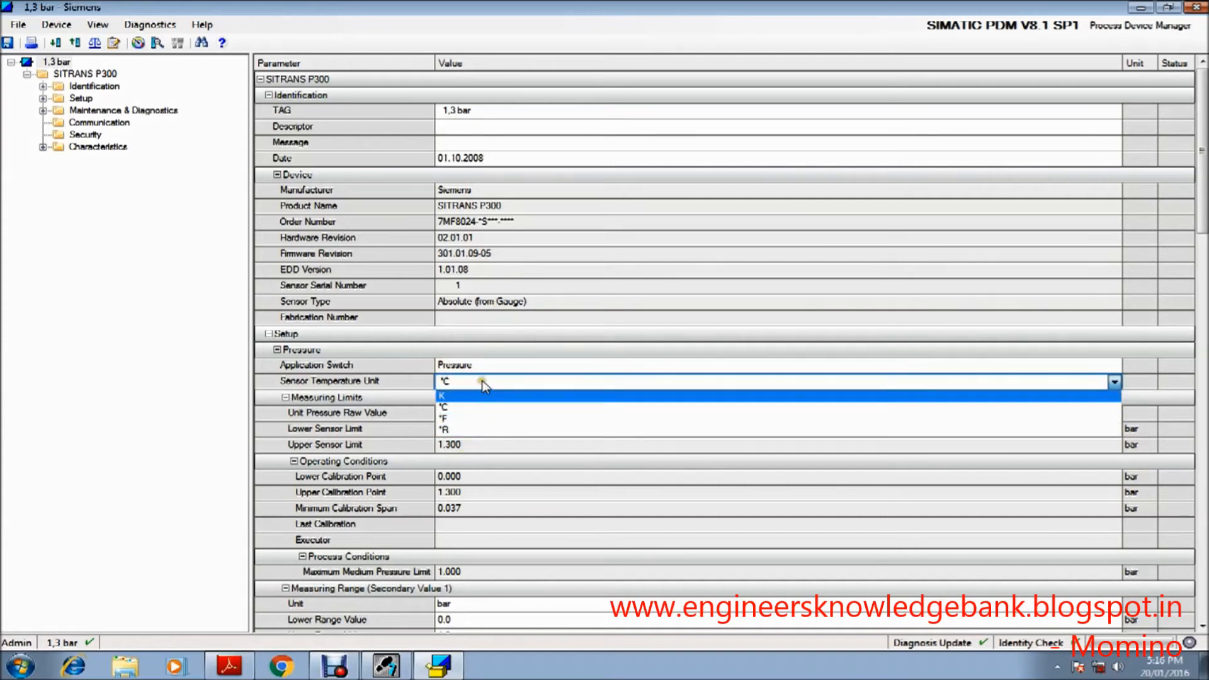
left_click(489, 380)
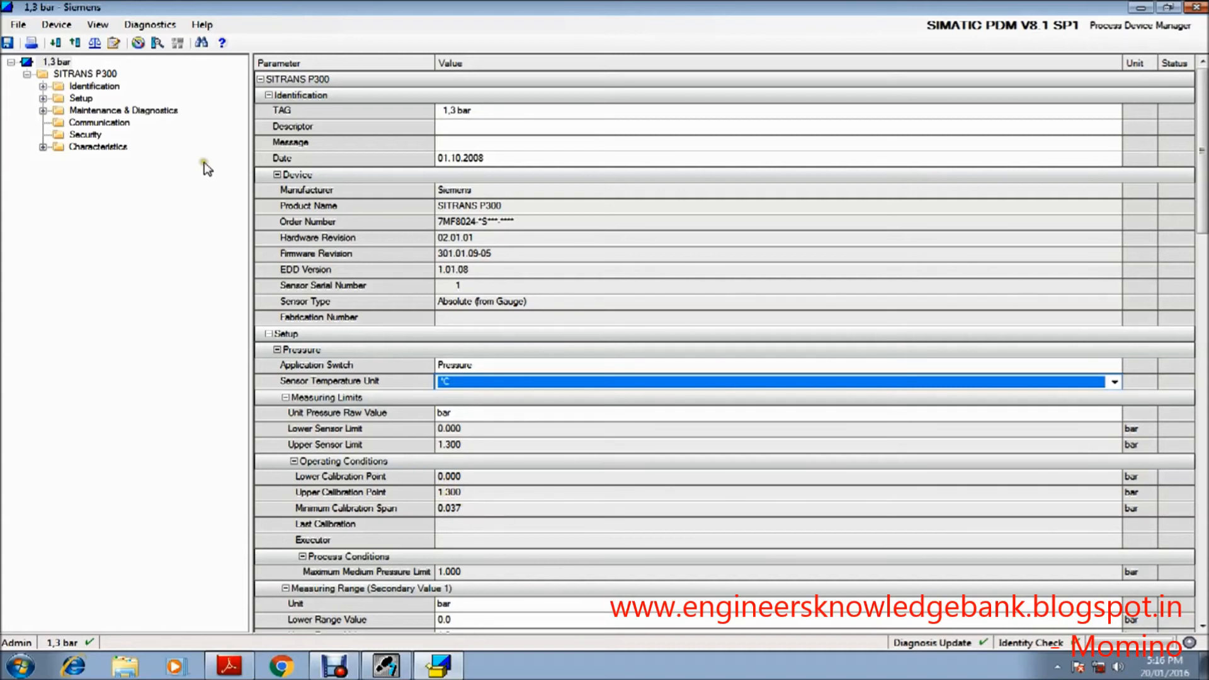
Step: Run a factory reset on the 1,3 bar device, close the reset dialog and close the device without saving changes
left_click(66, 27)
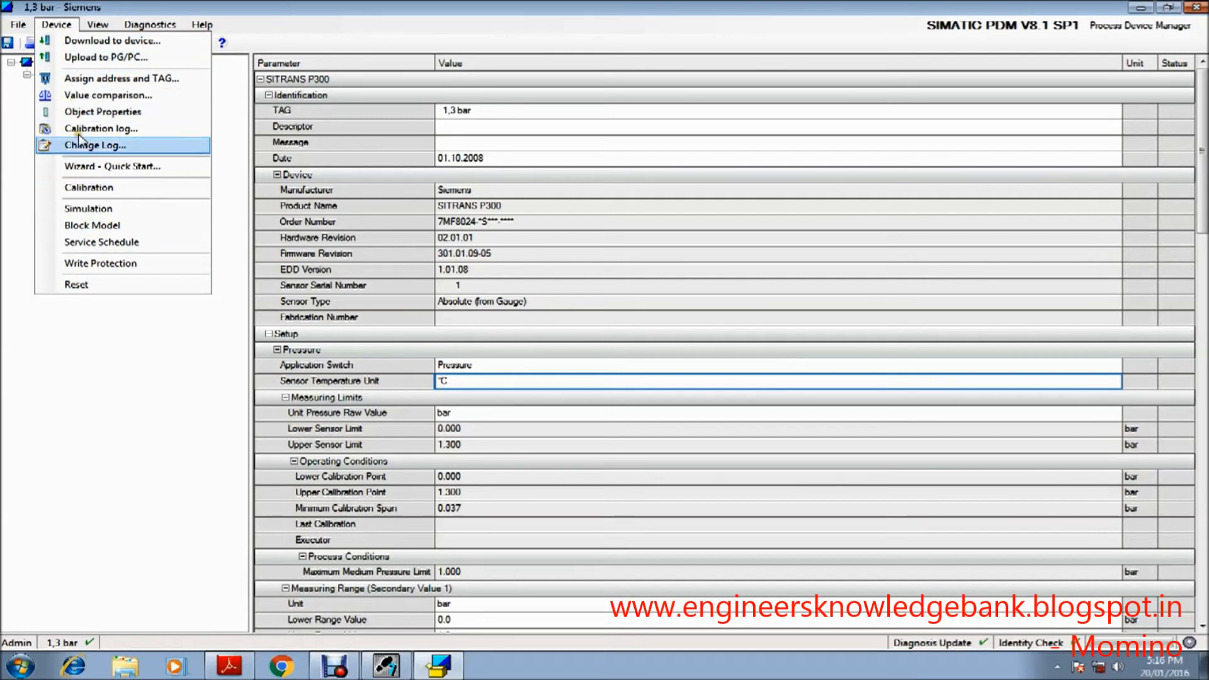
left_click(99, 281)
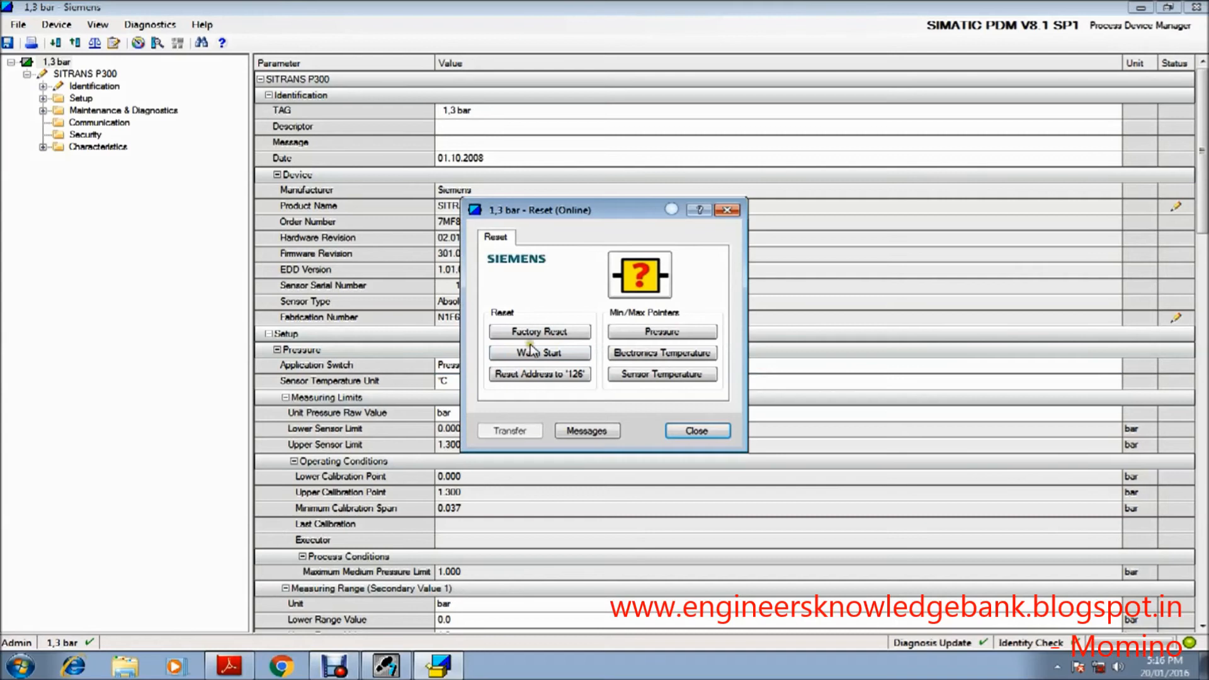
left_click(553, 334)
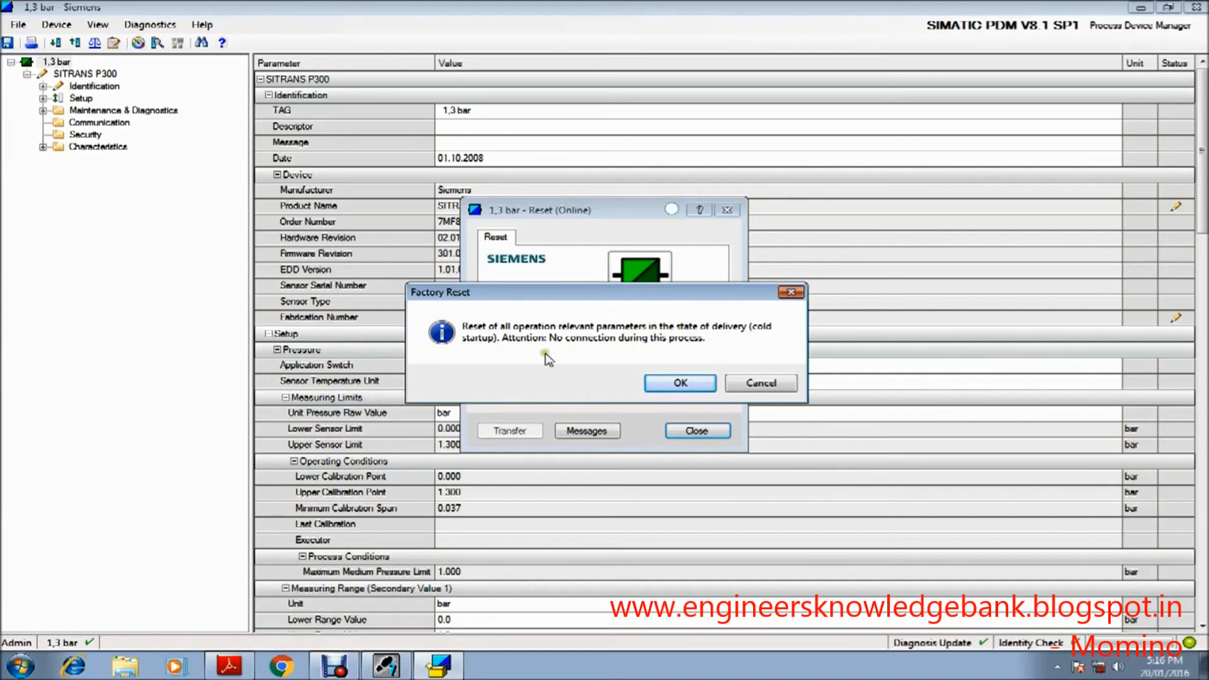
left_click(673, 385)
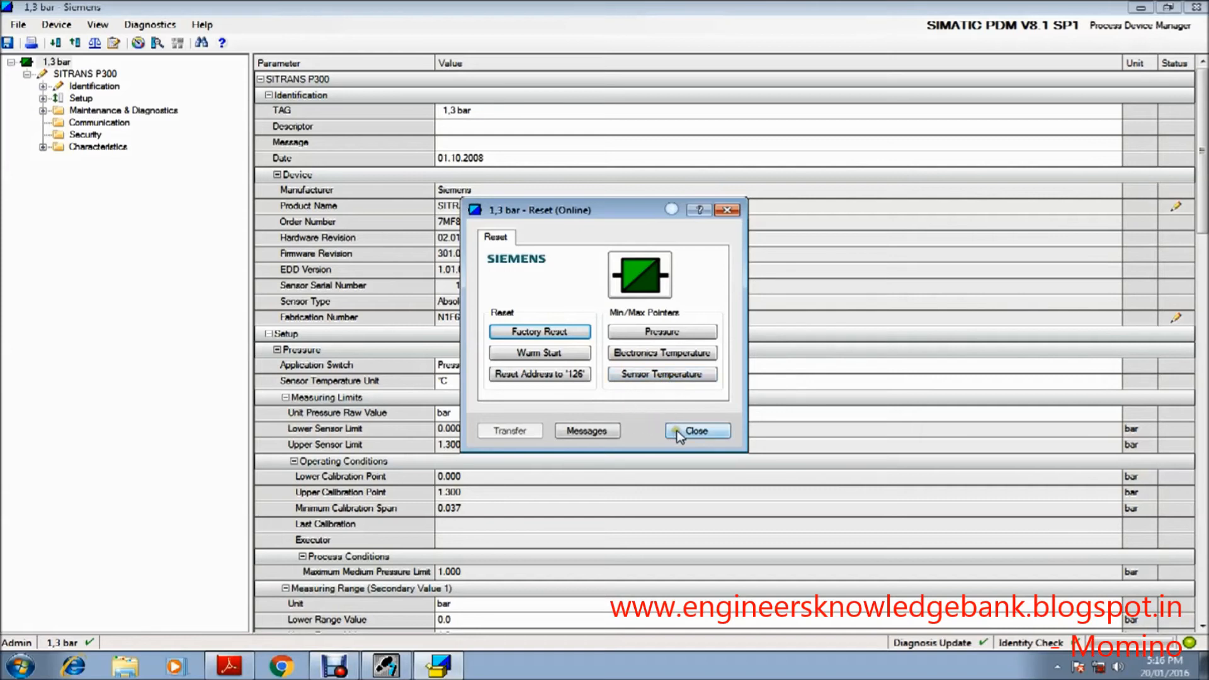
left_click(692, 430)
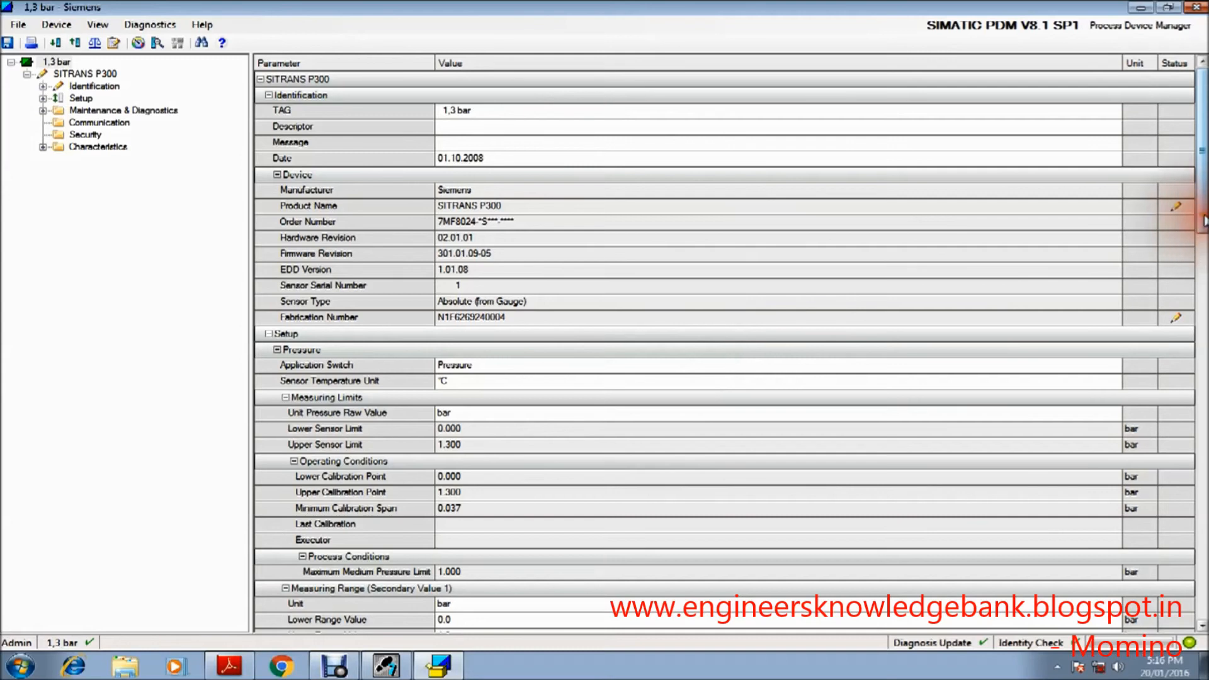
left_click(1196, 8)
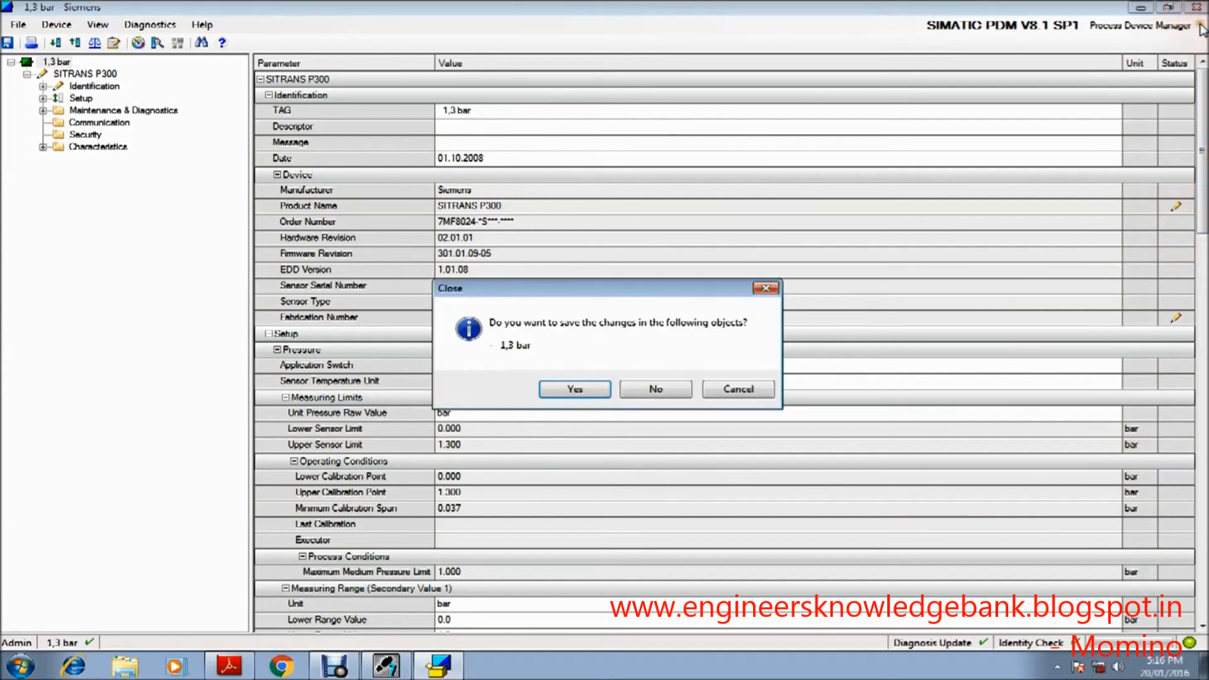
left_click(644, 390)
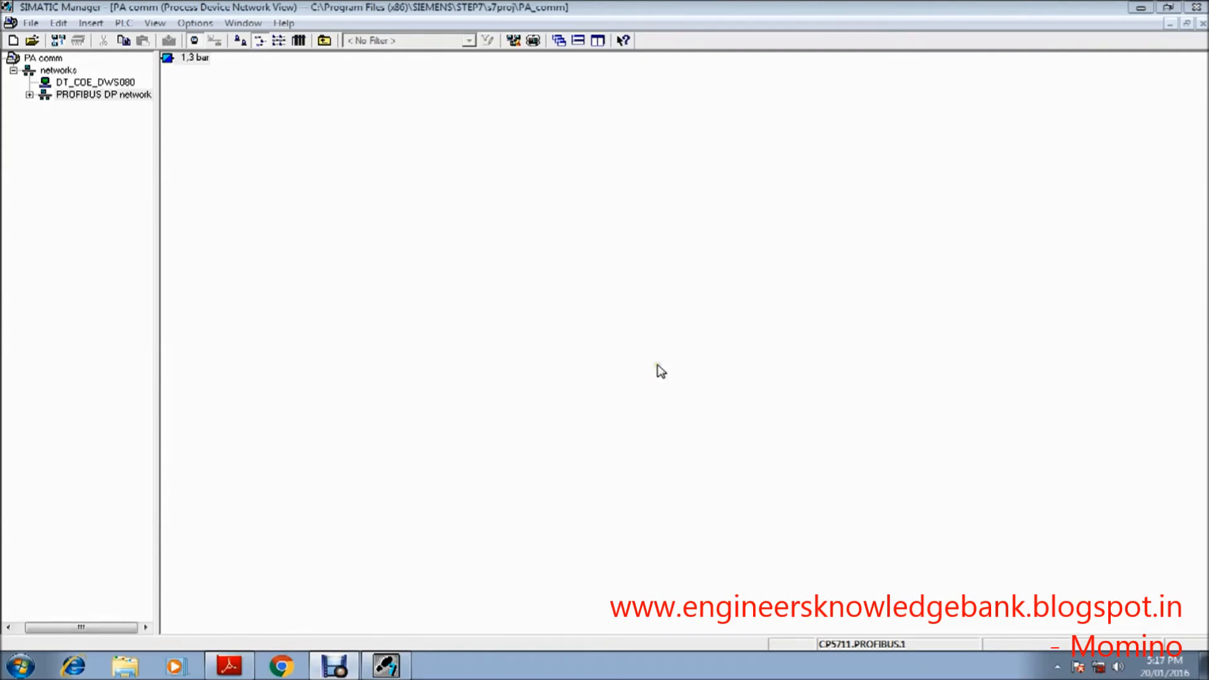
Step: Start inserting another new object into the PROFIBUS DP network and enter the PROFIBUS address of the SITRANS LR250
left_click(134, 95)
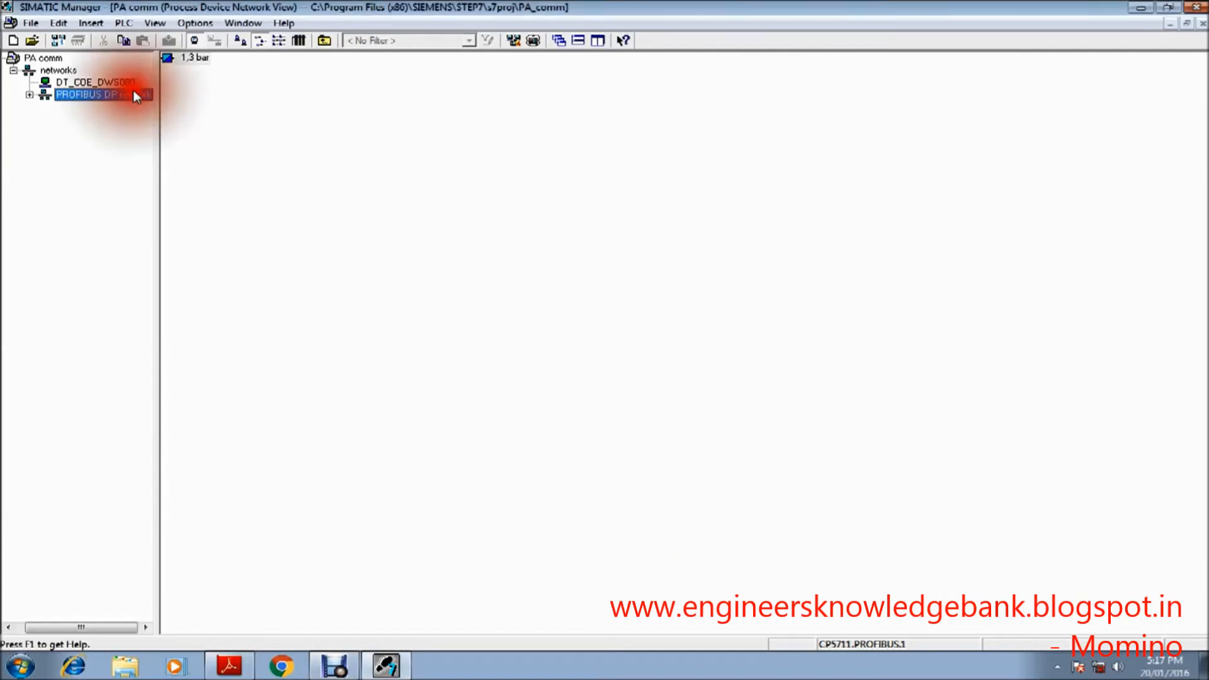
right_click(133, 92)
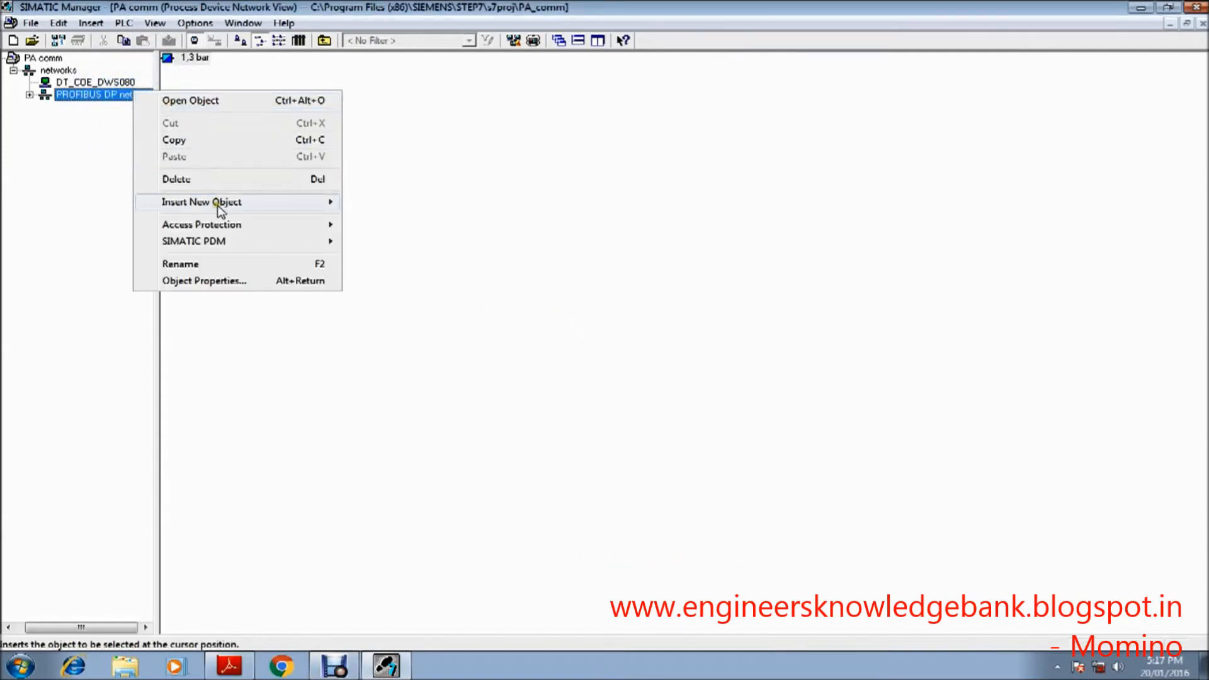
mouse_move(228, 208)
left_click(382, 202)
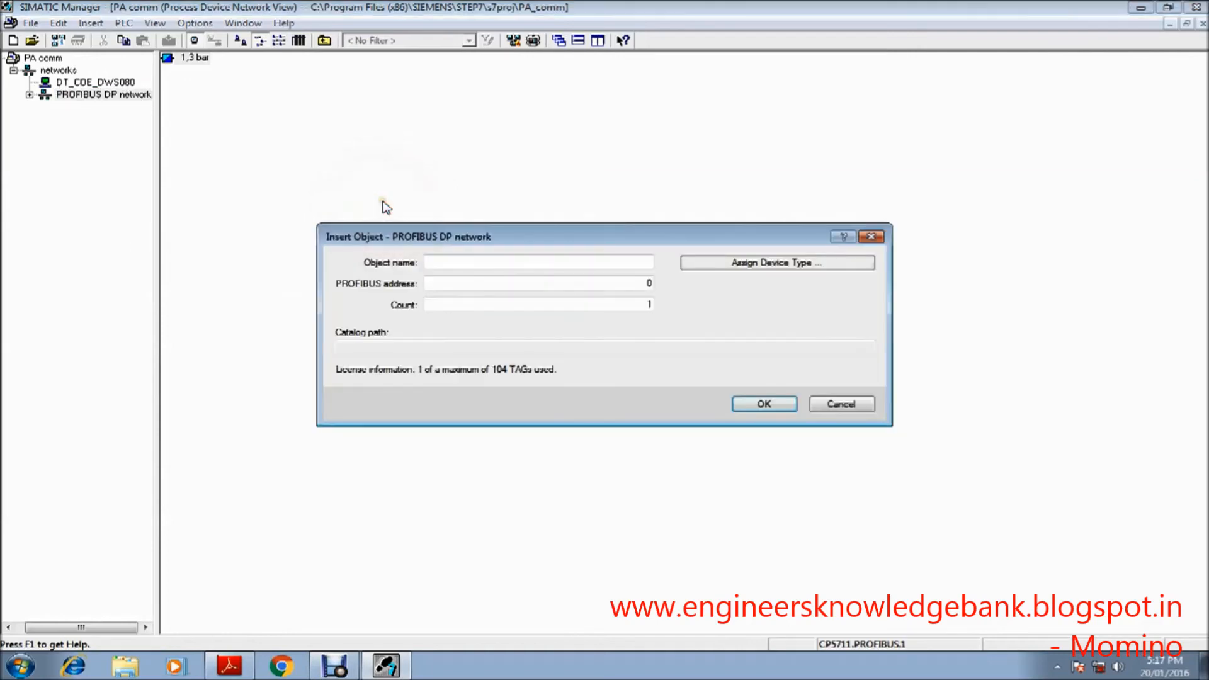
double_click(653, 284)
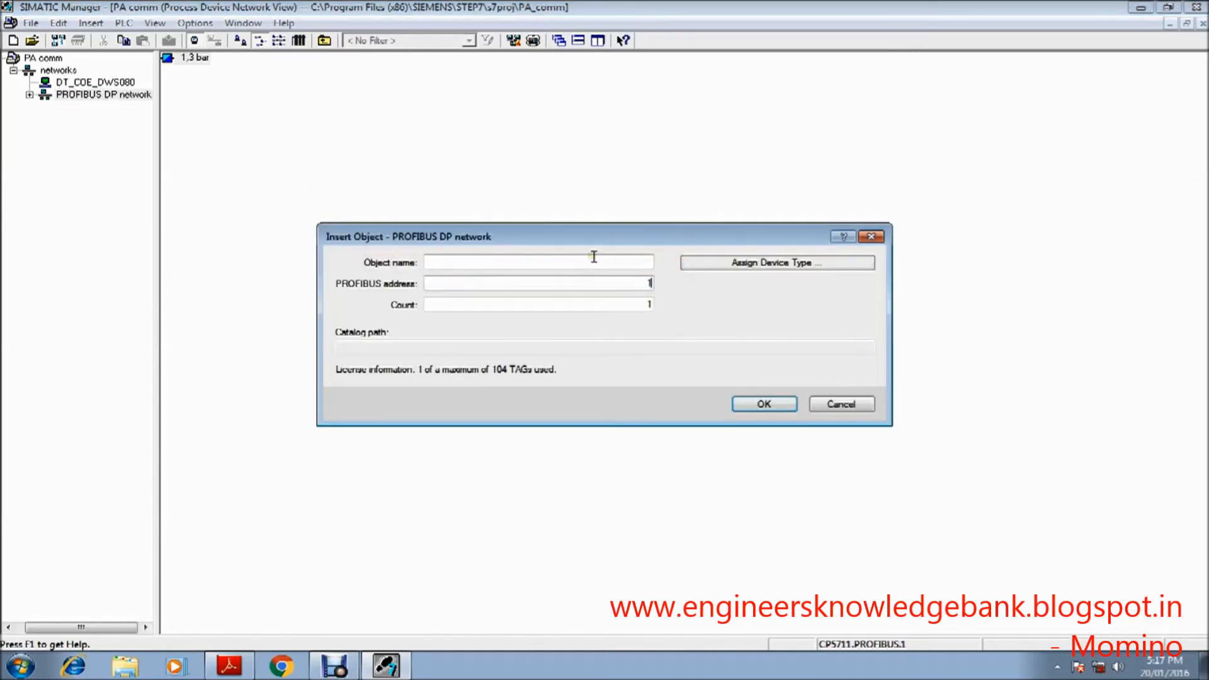
Step: Assign the Sitrans LR250 Device Rev 3 type through PROFIBUS PA device identification and insert the object with its default name
left_click(768, 265)
left_click(477, 199)
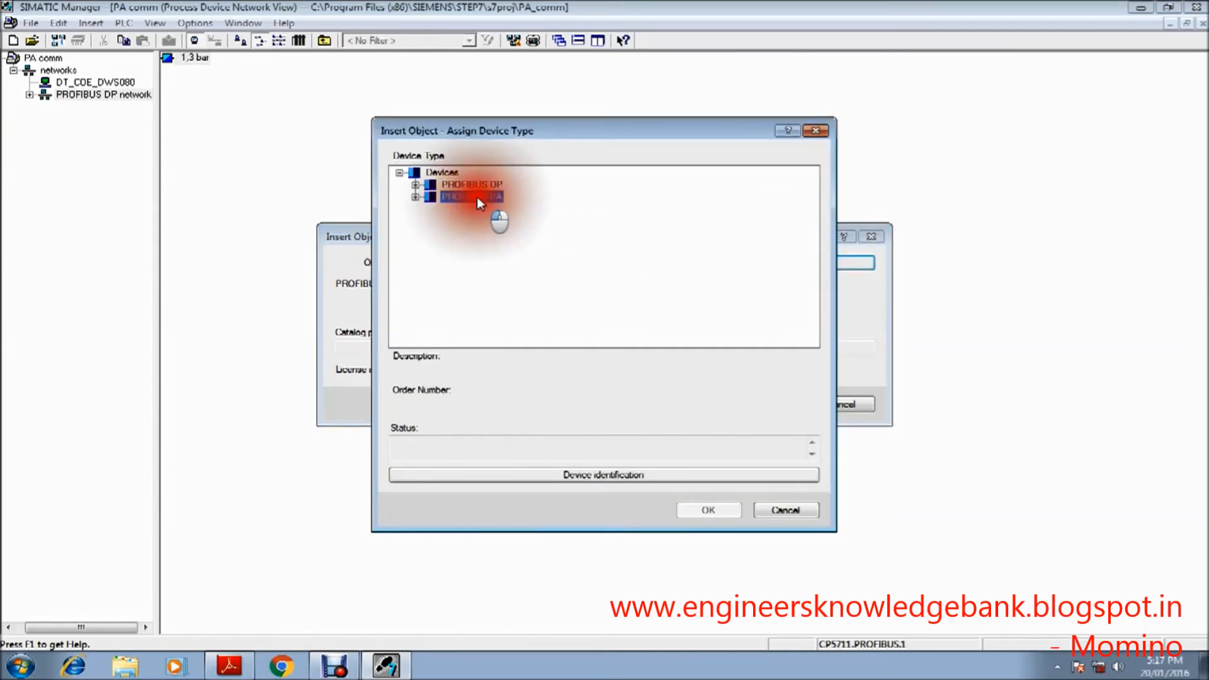
left_click(583, 476)
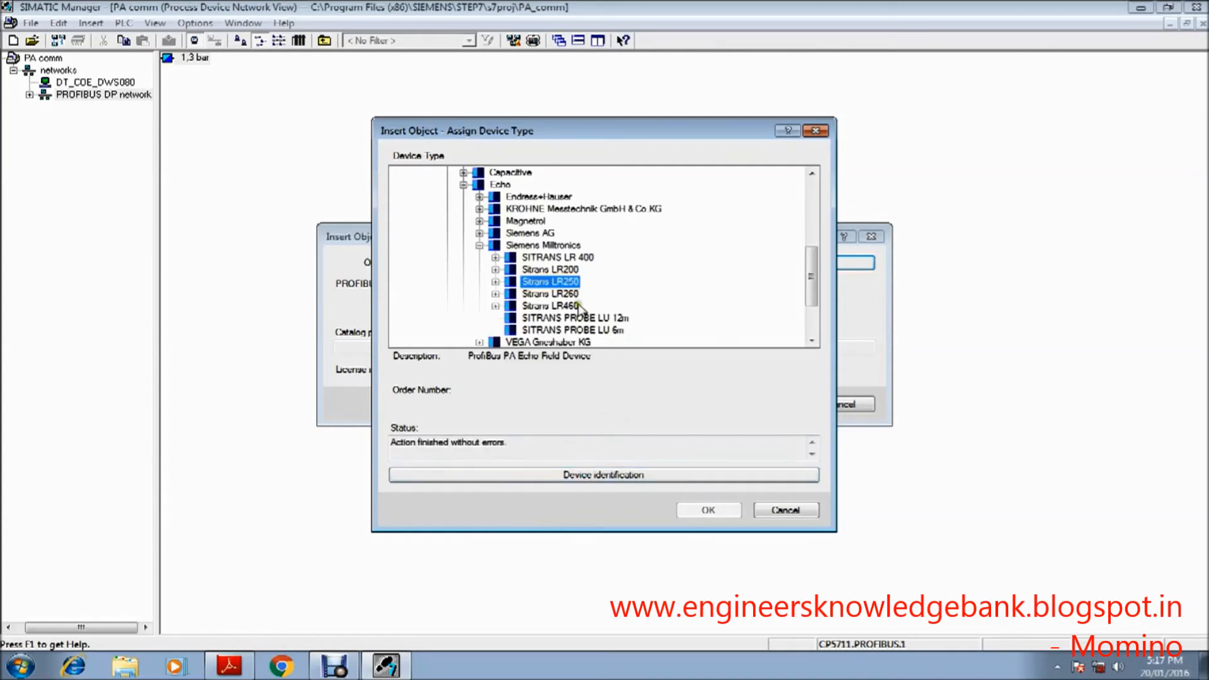
left_click(495, 283)
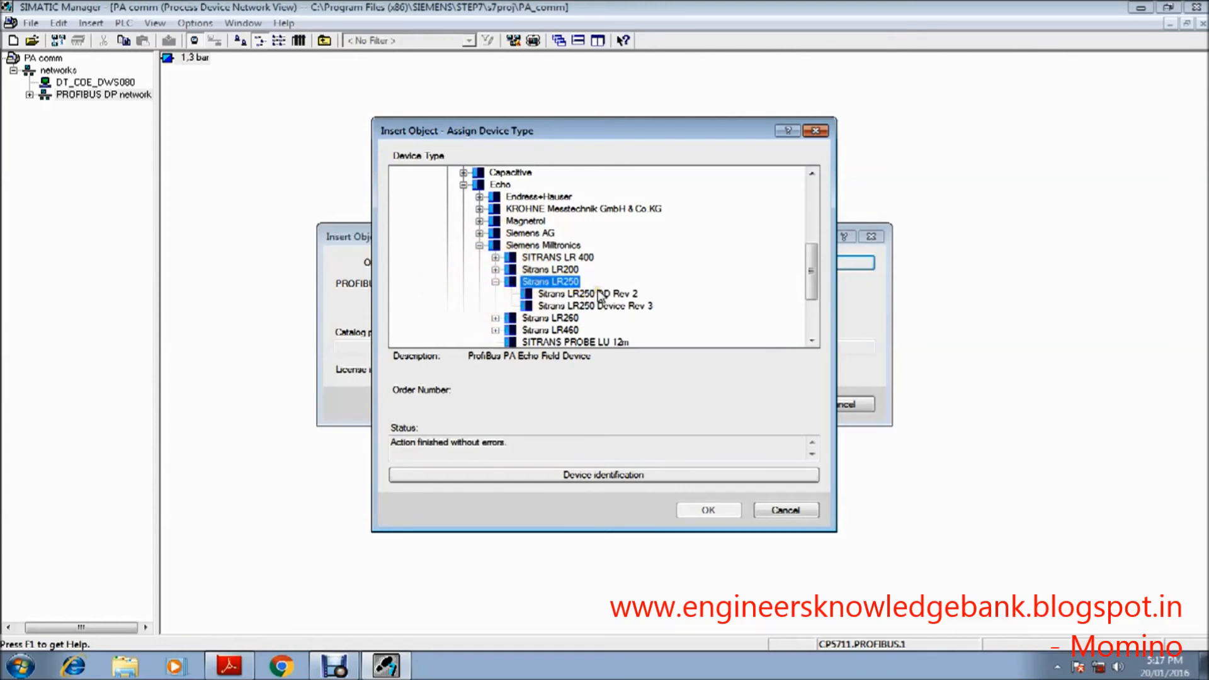
left_click(637, 308)
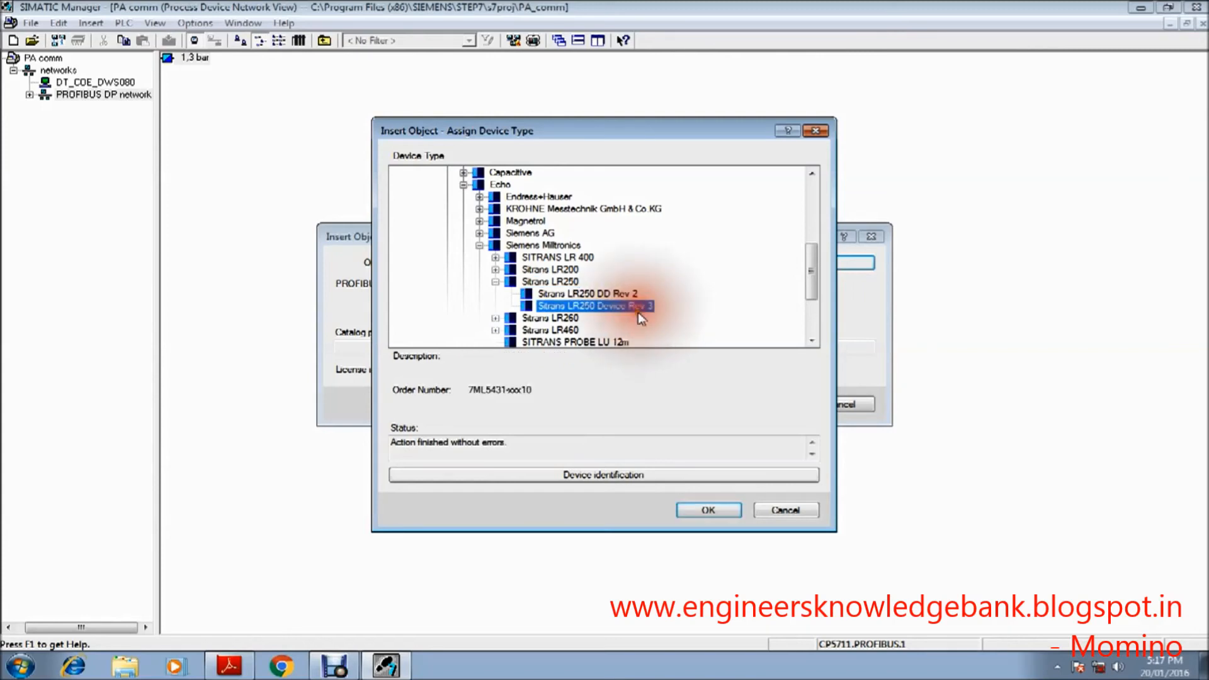
left_click(701, 511)
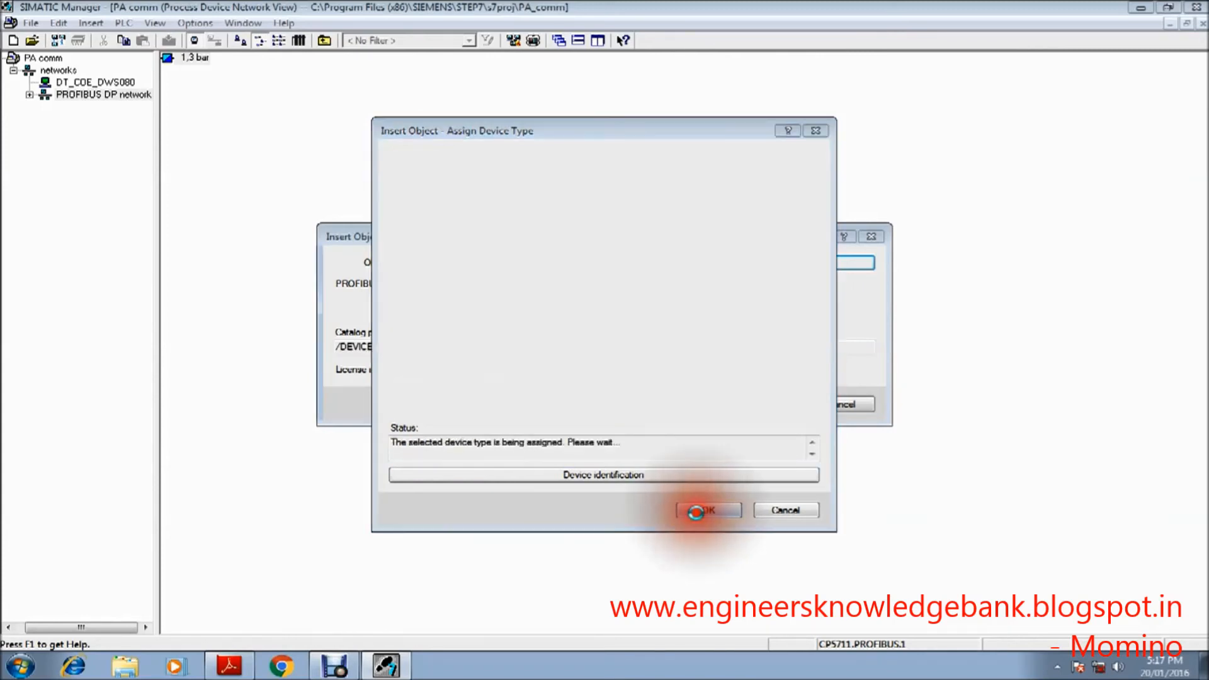
left_click(765, 406)
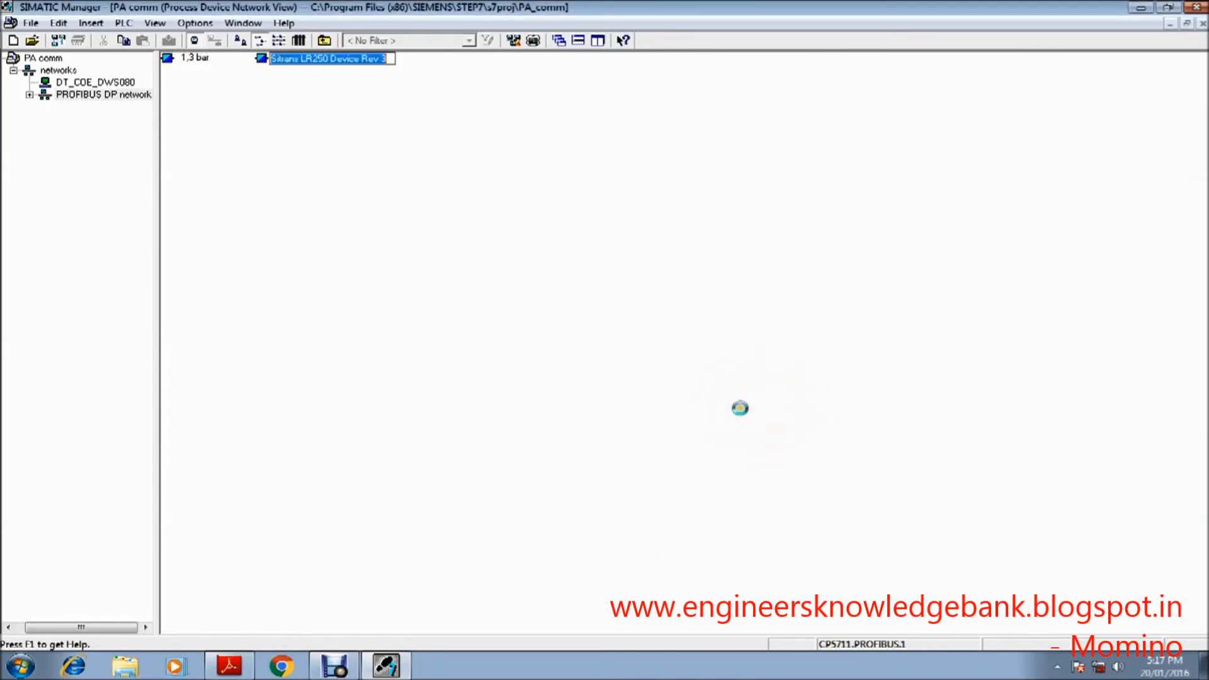
left_click(552, 418)
Step: Open the Sitrans LR250 Device Rev 3 in SIMATIC PDM and set its sensor Unit to cm
left_click(315, 55)
right_click(317, 56)
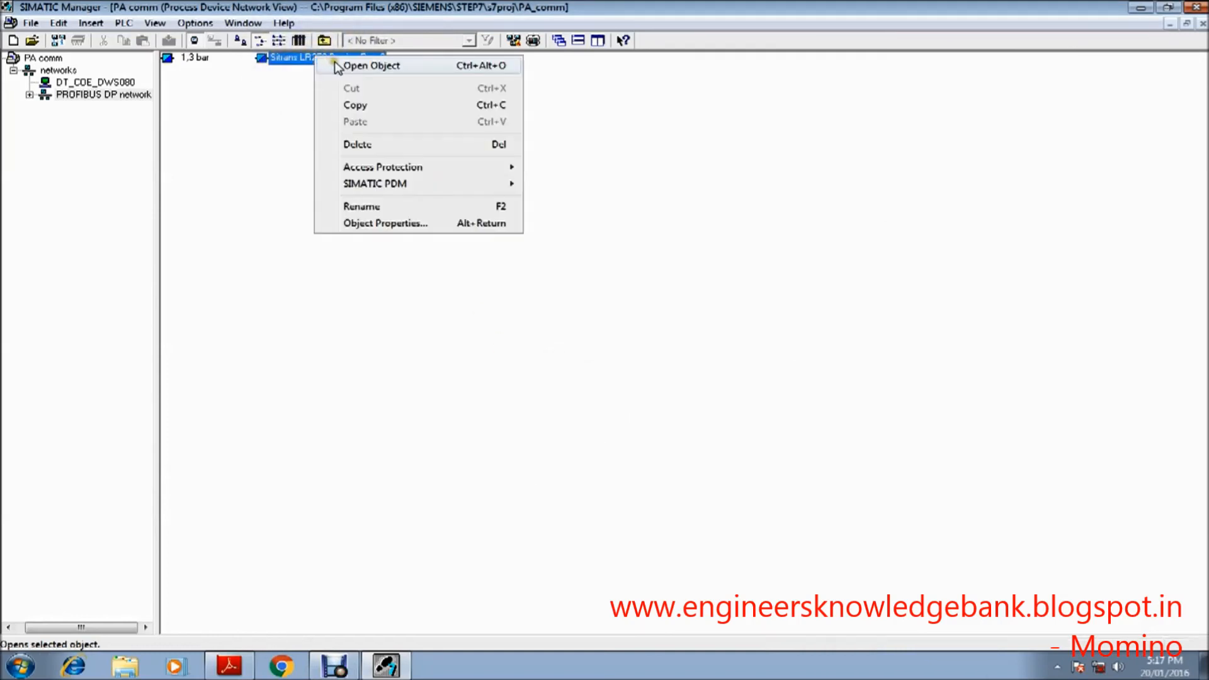
left_click(342, 67)
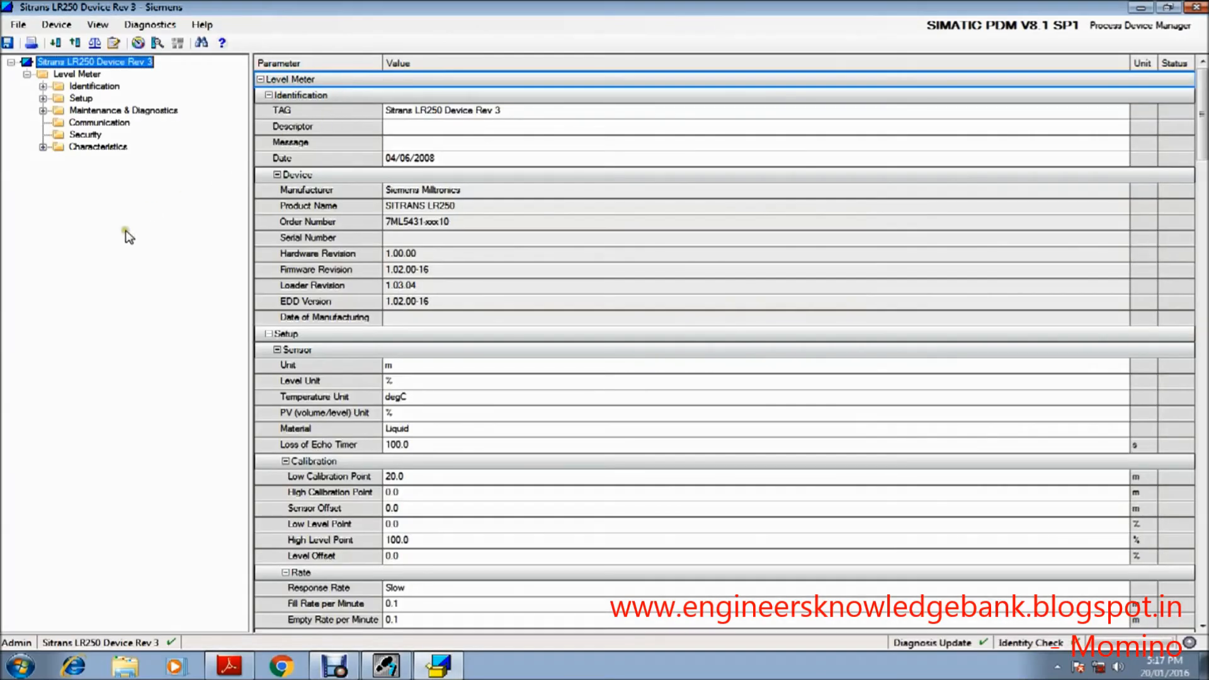
left_click(119, 239)
left_click(436, 364)
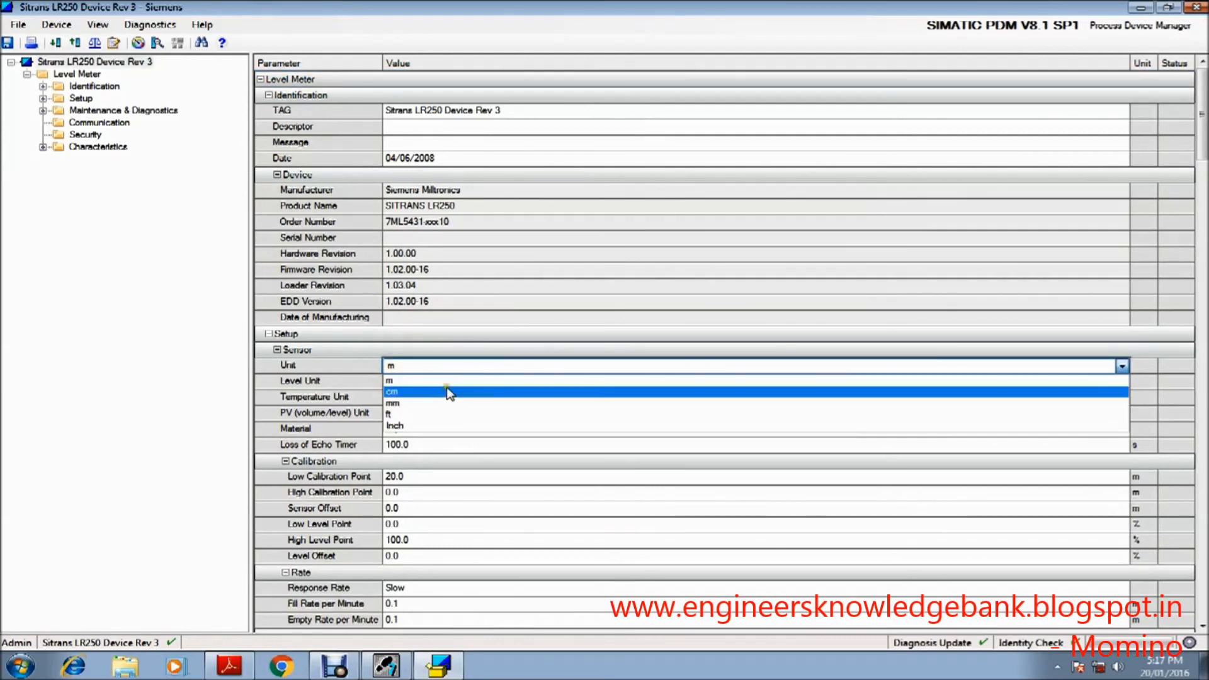
left_click(447, 391)
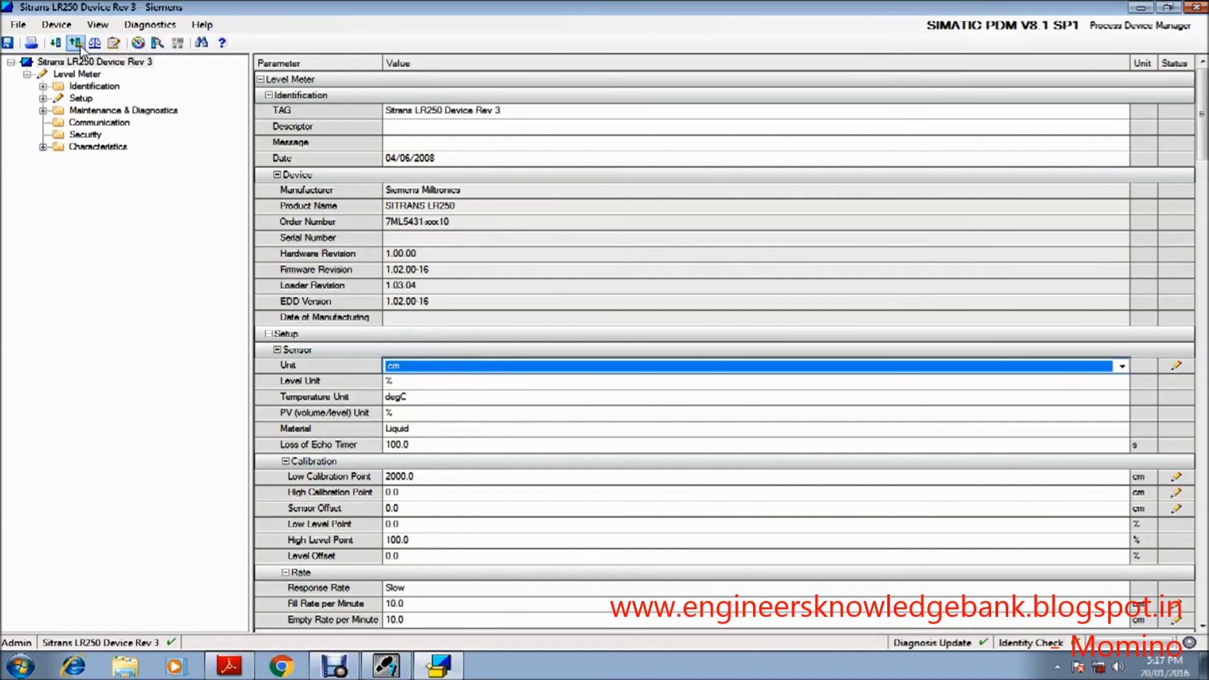
Step: Load only the changed parameters to the Sitrans LR250 device and close the loading dialog
left_click(55, 44)
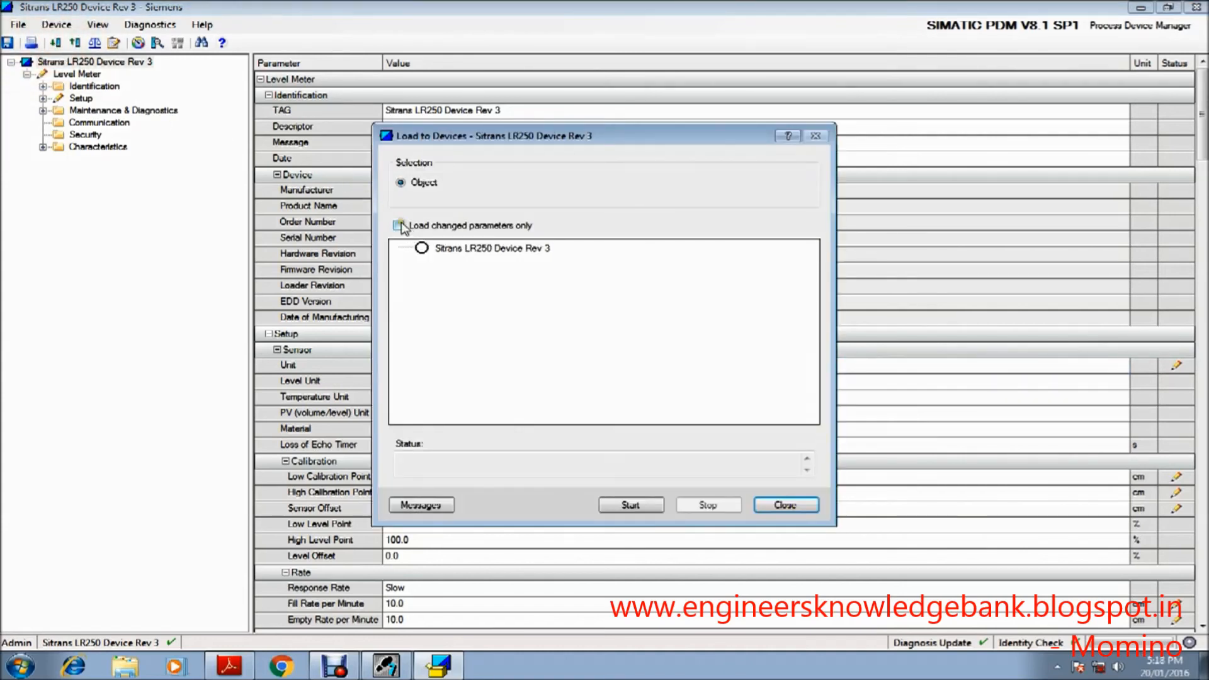
left_click(399, 225)
left_click(653, 504)
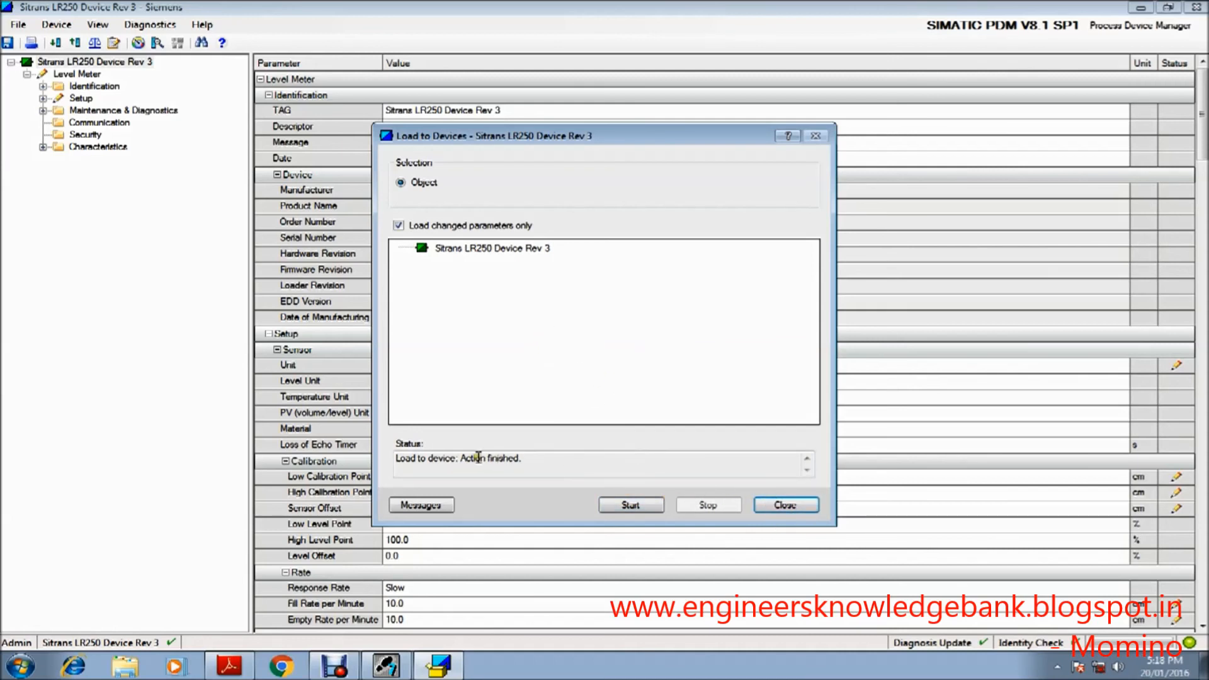
left_click_drag(475, 457, 527, 462)
left_click(590, 462)
left_click(784, 507)
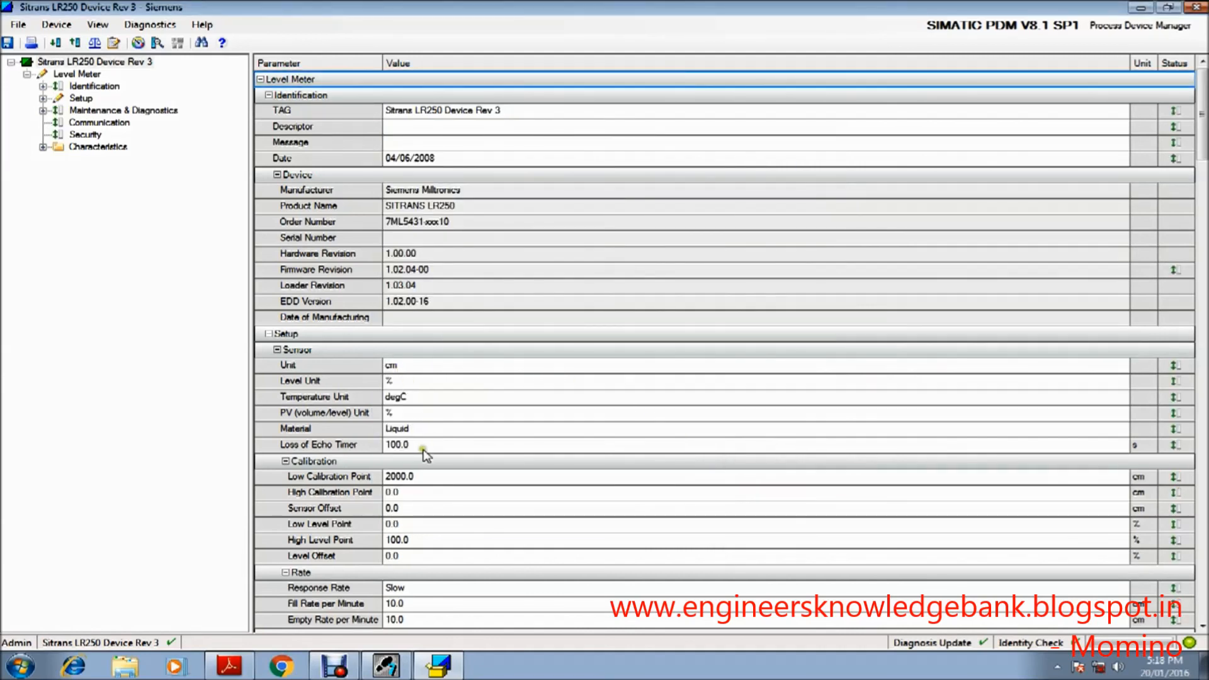
Step: Check the Distance (SV2) reading in the LR250's online process variables, and close the device without saving changes
left_click(99, 26)
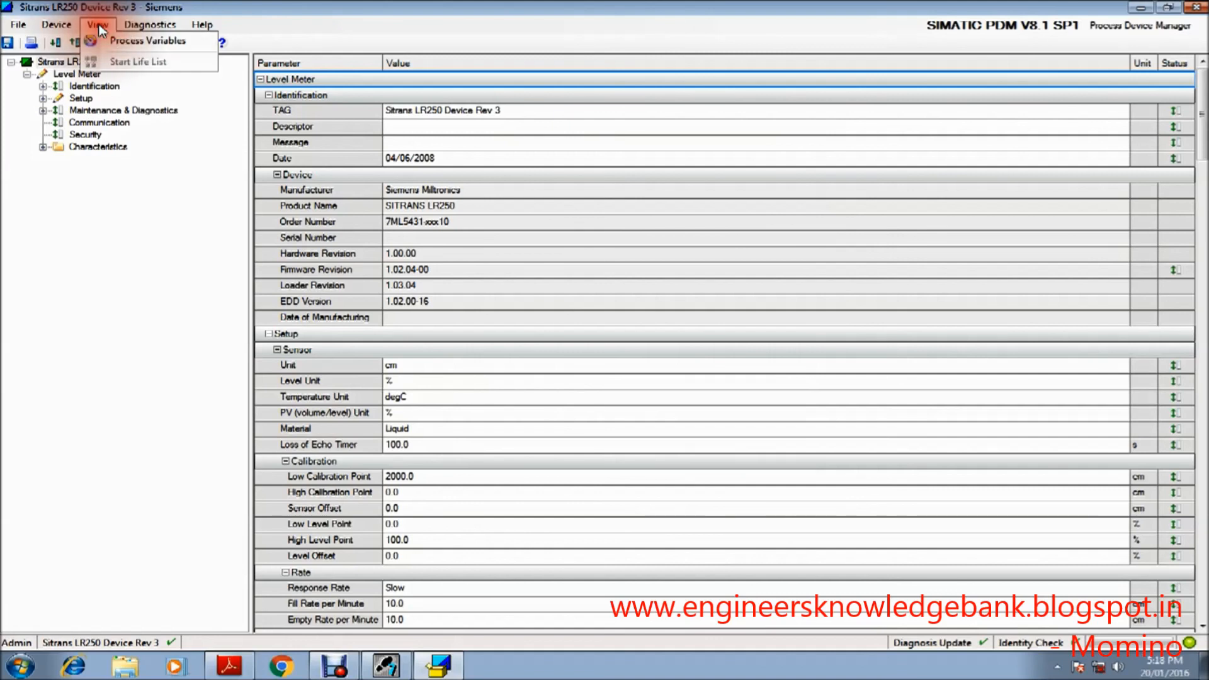
left_click(126, 44)
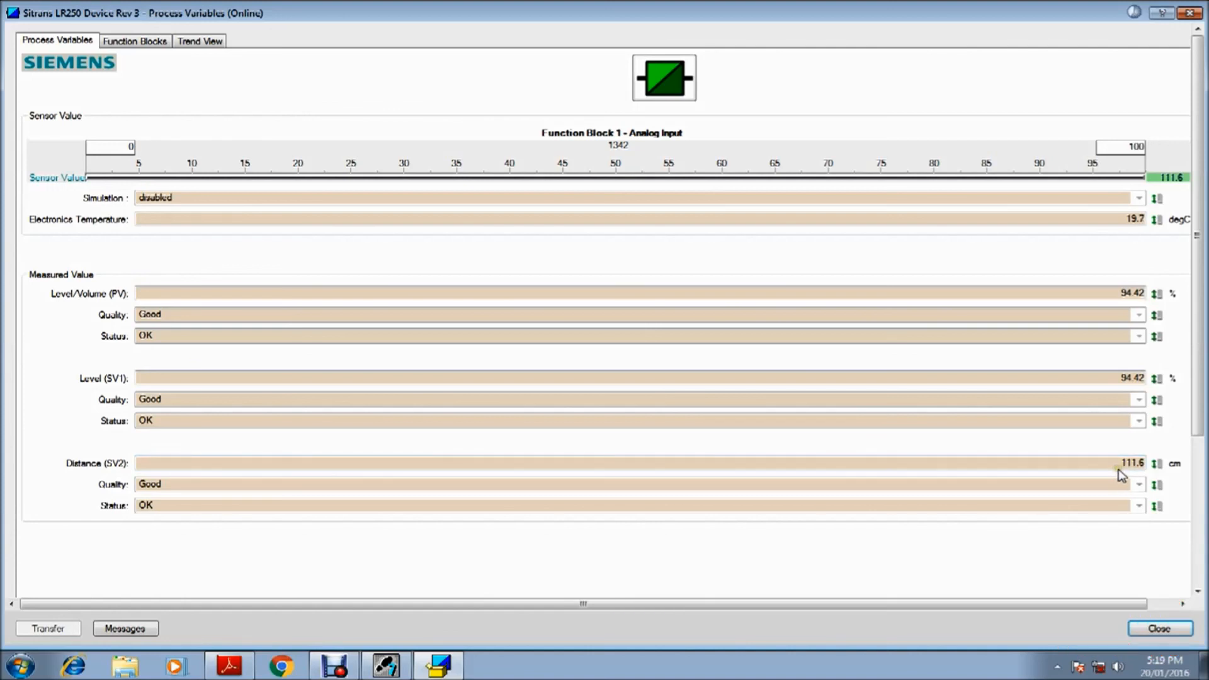
double_click(1124, 464)
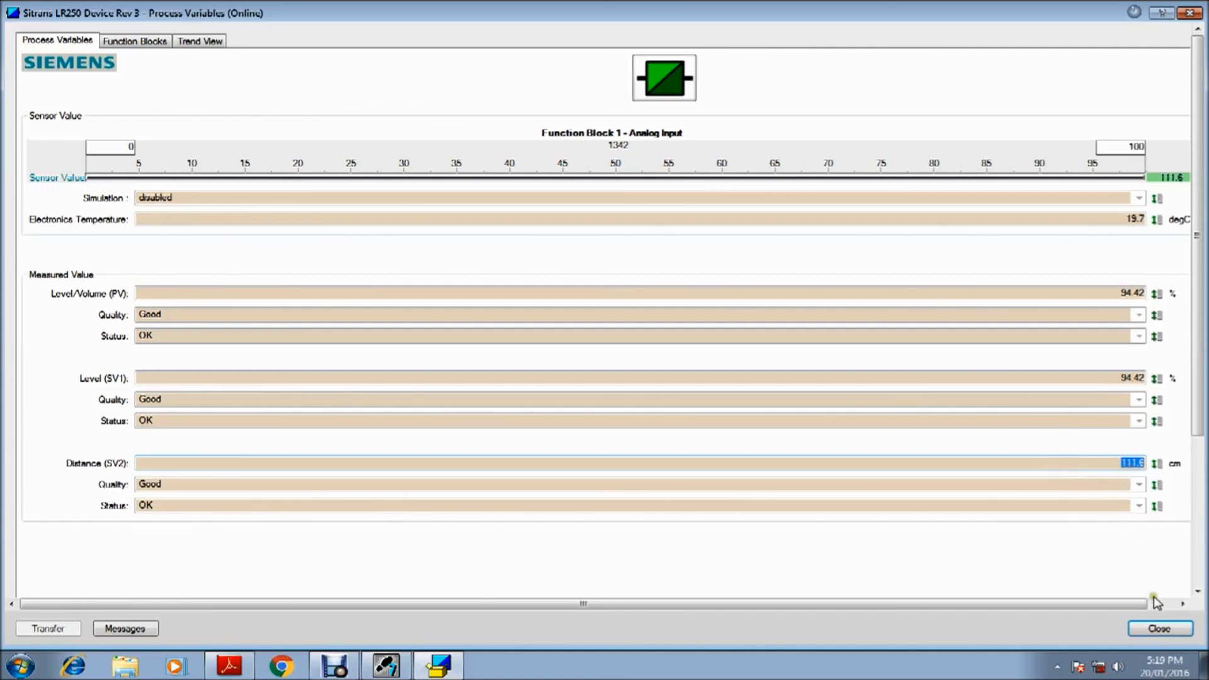
left_click(1150, 629)
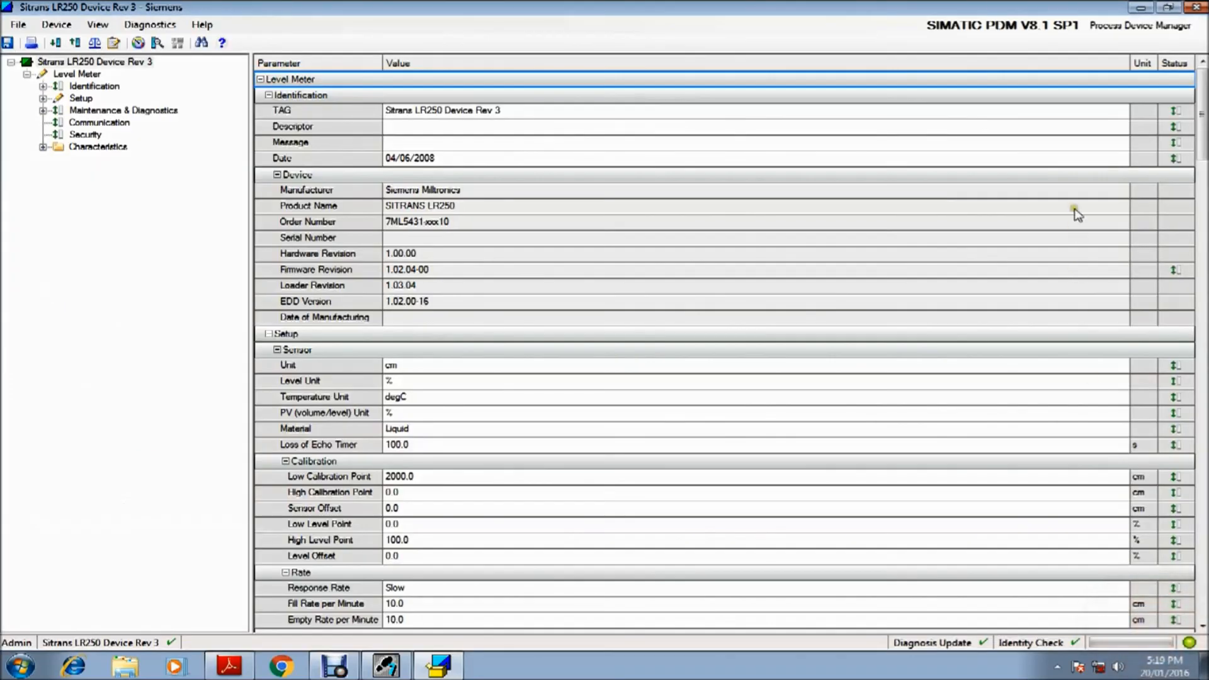
left_click(1196, 8)
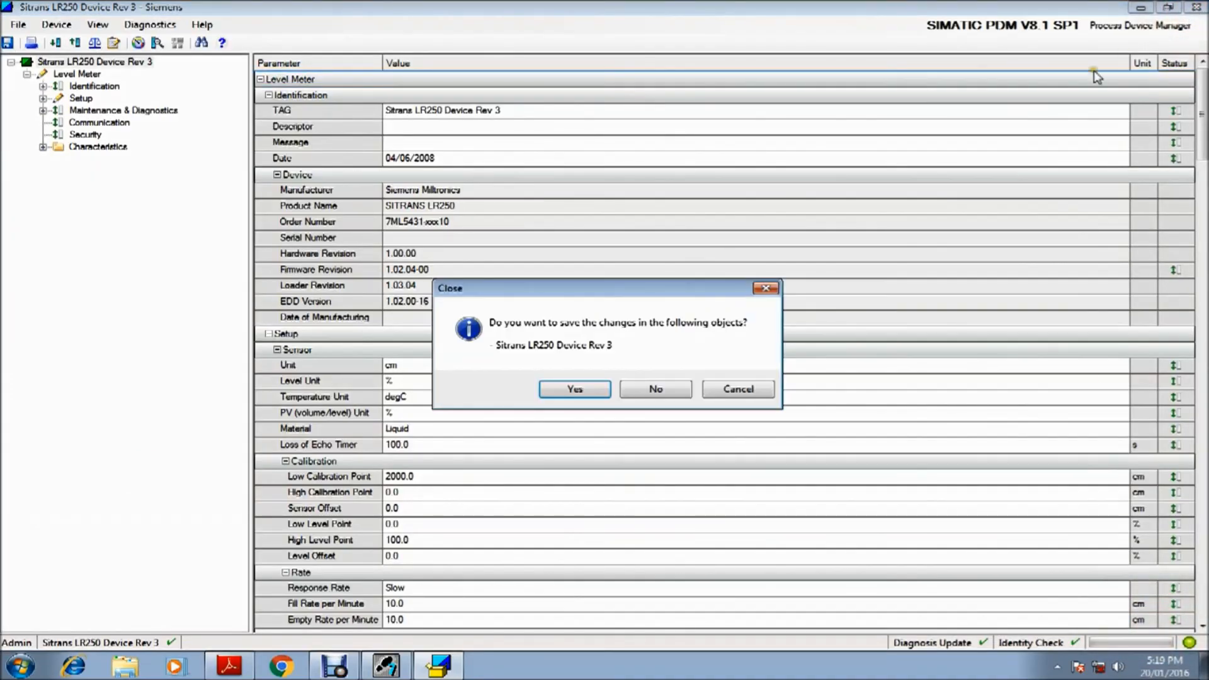
left_click(671, 390)
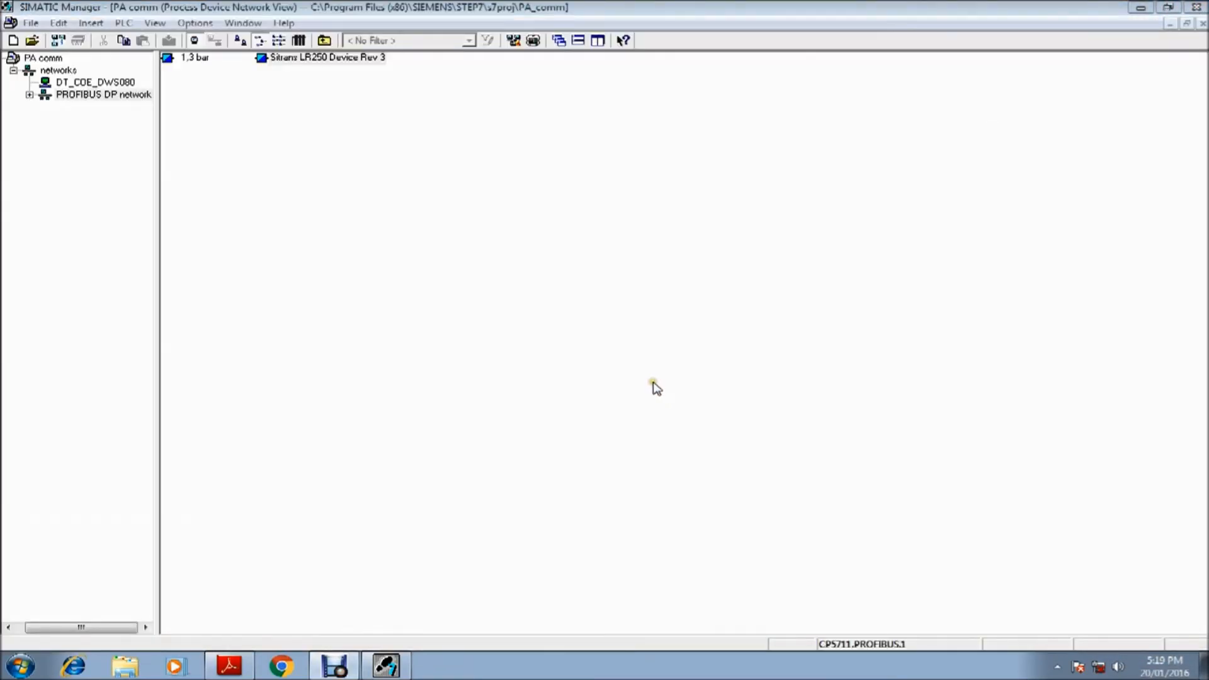